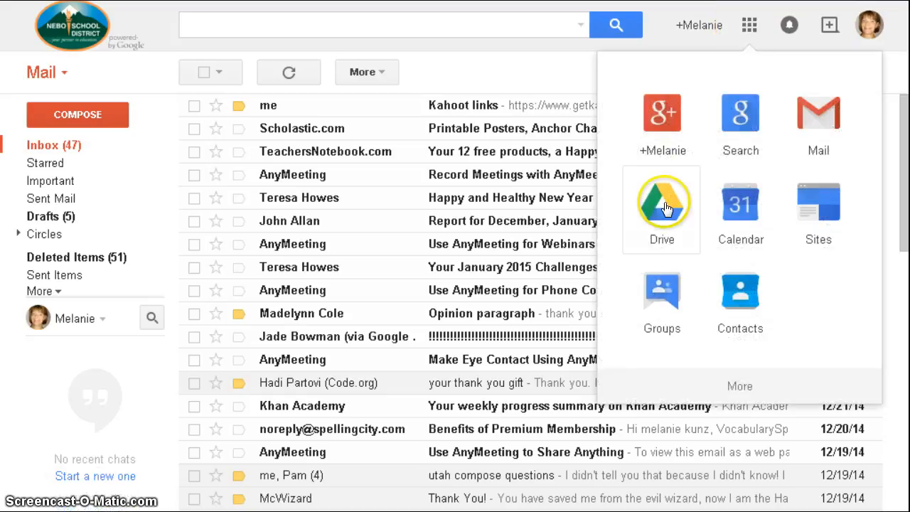
# Switch to Google Drive, search for "sheet" and open the first spreadsheet named sheet#1
pyautogui.click(666, 206)
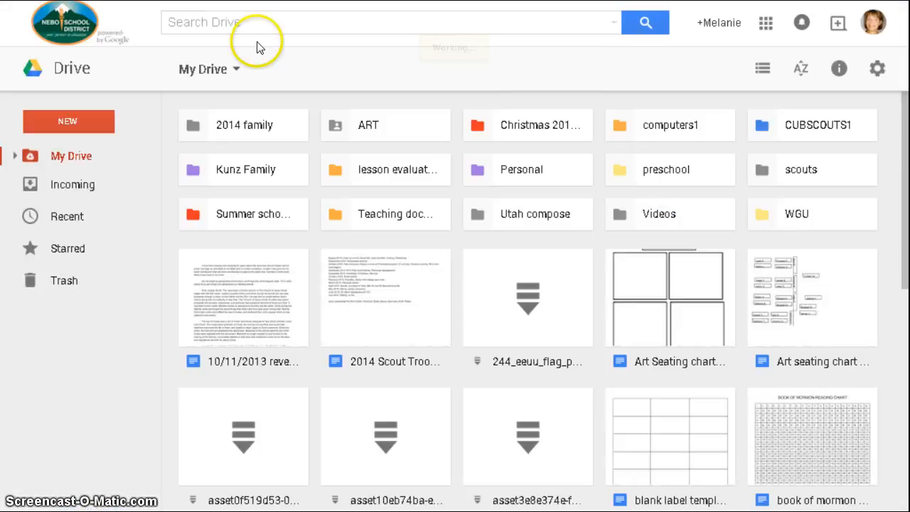
pyautogui.click(229, 25)
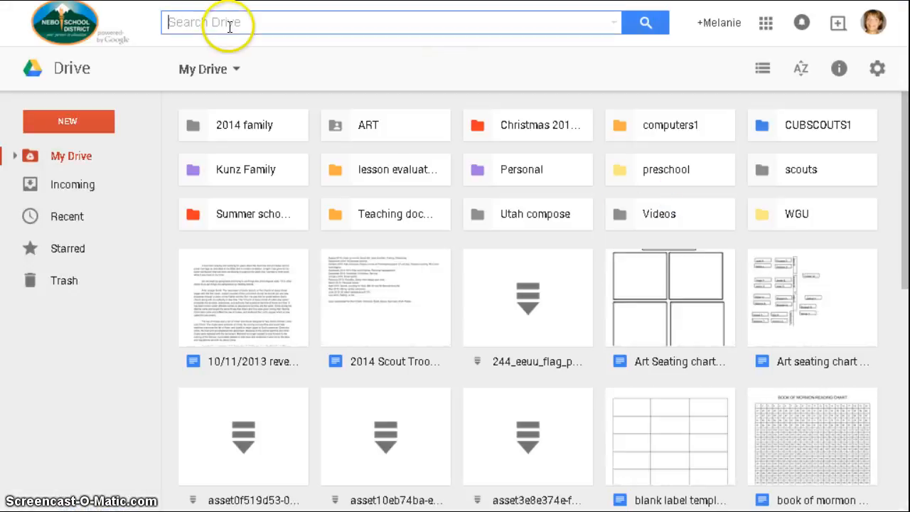
pyautogui.write('sheet')
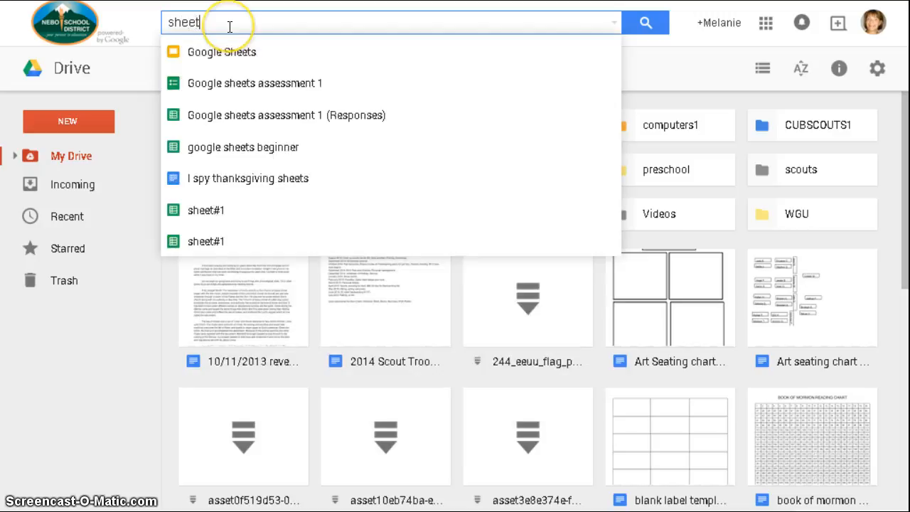
pyautogui.click(212, 209)
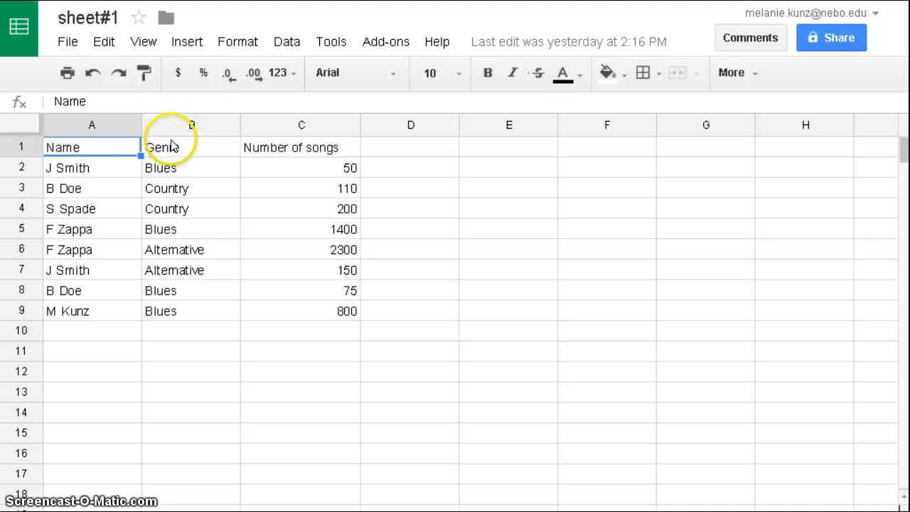
# Insert one blank column to the right of the Name column
pyautogui.click(92, 127)
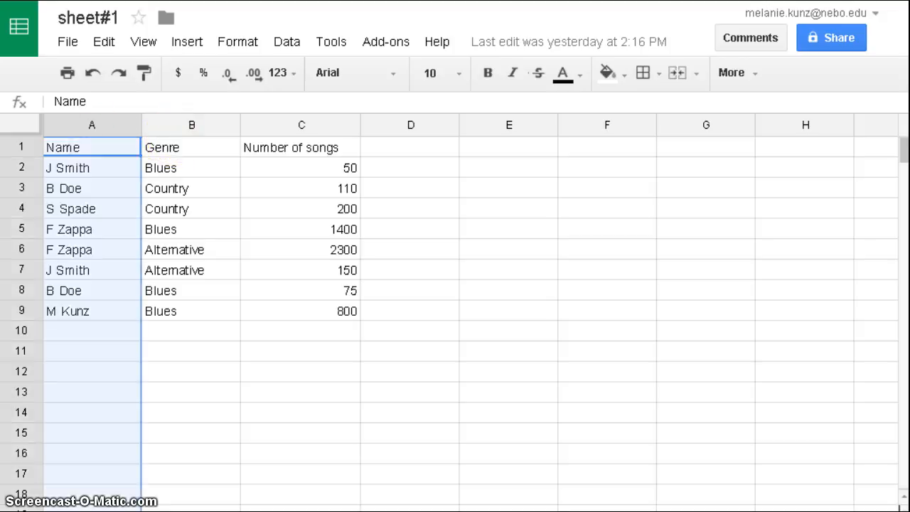
pyautogui.click(186, 165)
pyautogui.click(85, 128)
pyautogui.rightClick(86, 128)
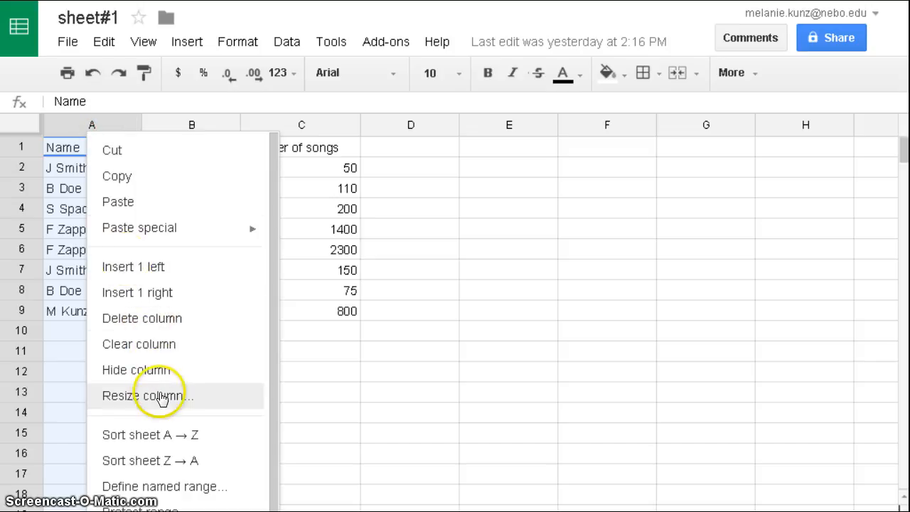
pyautogui.click(163, 292)
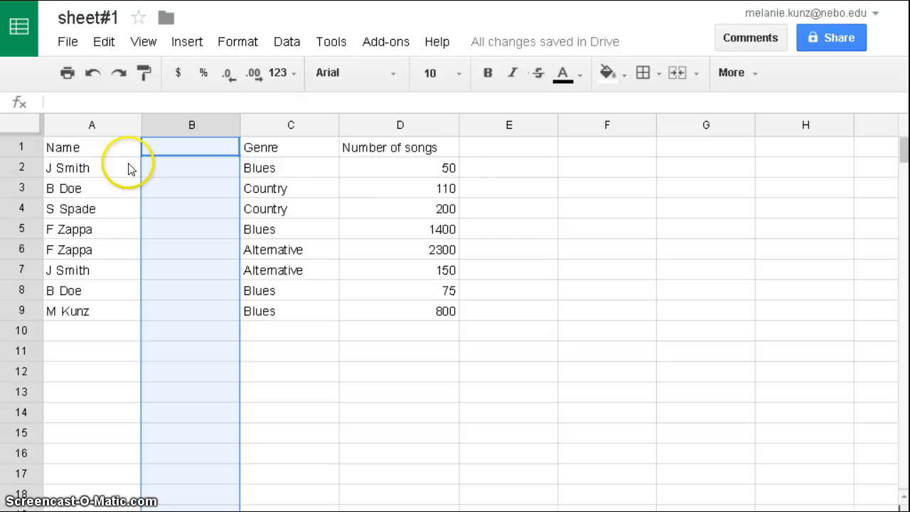
# Enter the header "Gender" in cell B1 of the blank column
pyautogui.click(160, 150)
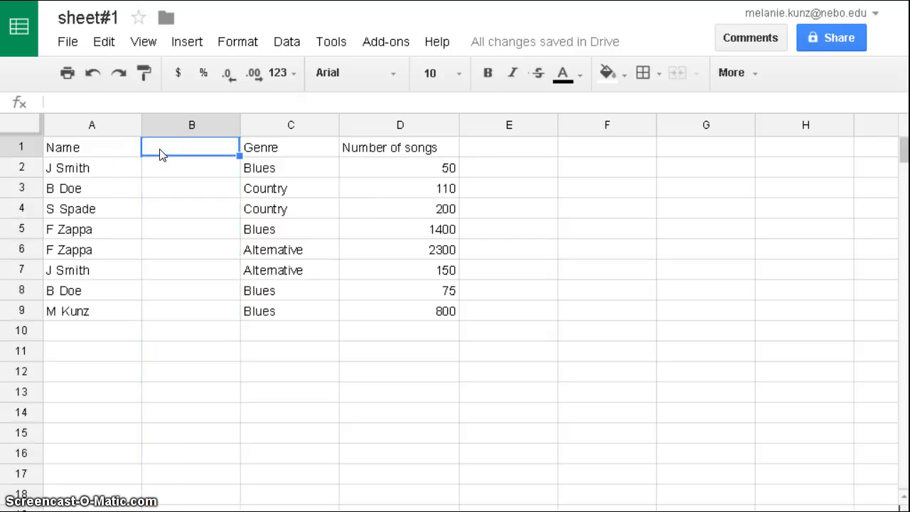
pyautogui.write('Gender')
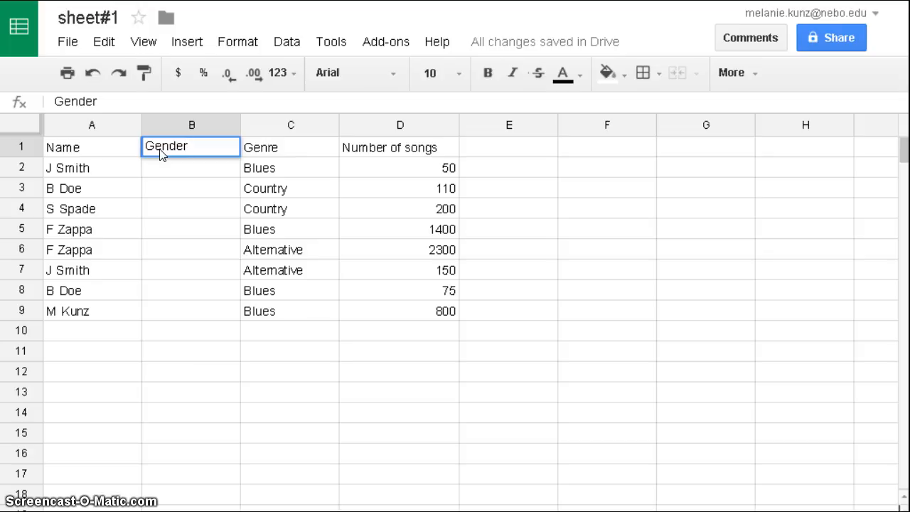
pyautogui.press('Tab')
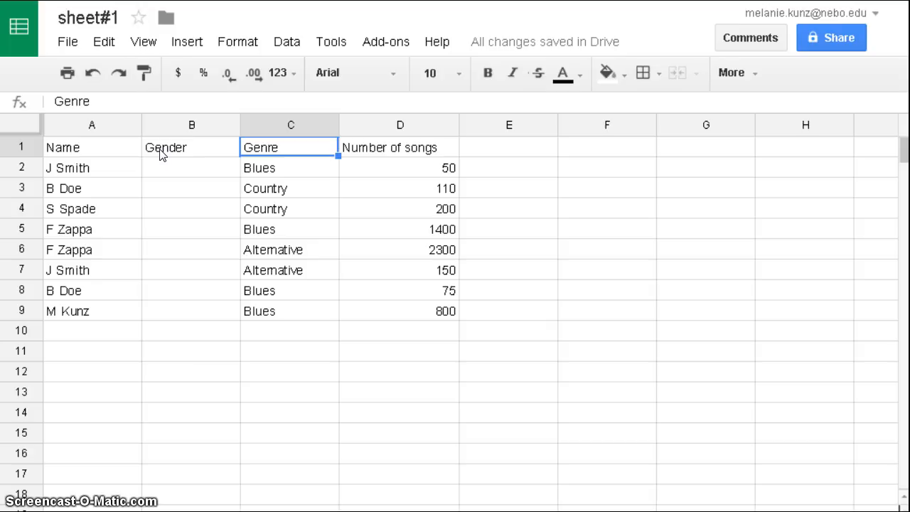
# Add the headers "Unit price" in E1 and "Total cost" in F1, after the Number of songs column
pyautogui.press('Right')
pyautogui.press('Right')
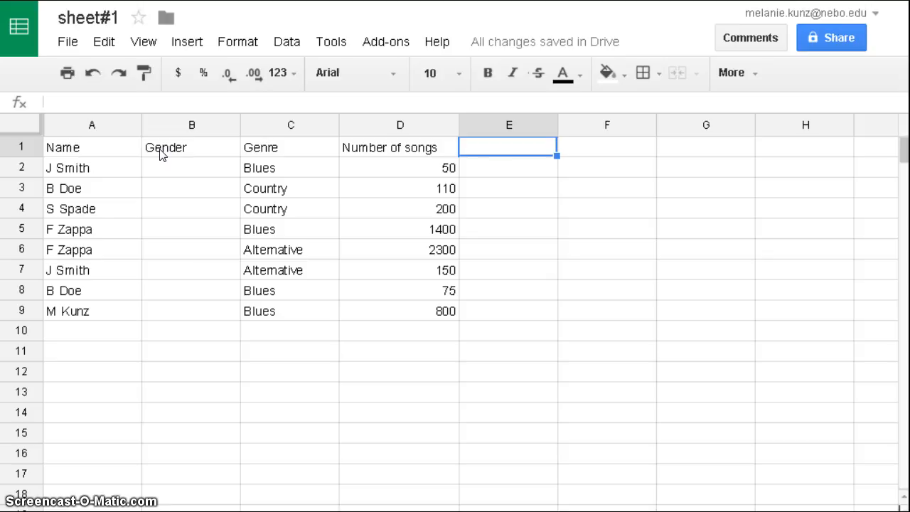
pyautogui.write('Unit')
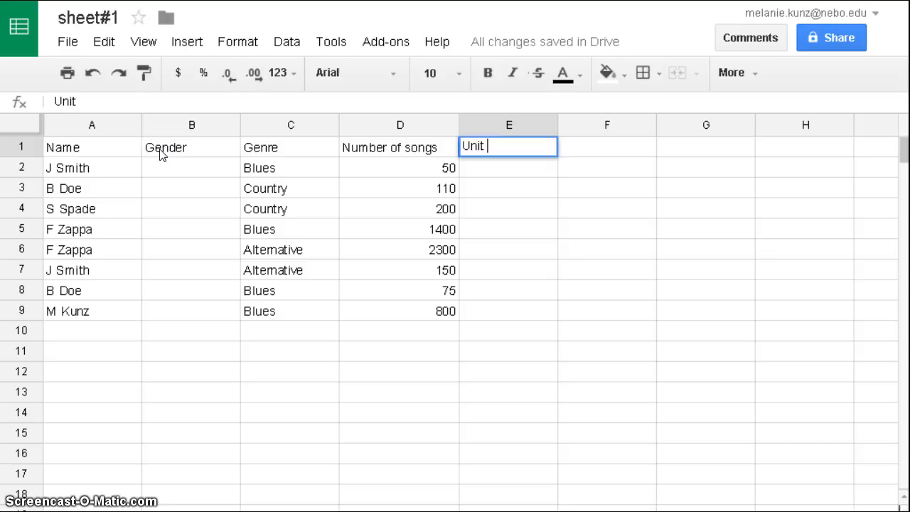
pyautogui.write(' price')
pyautogui.press('Tab')
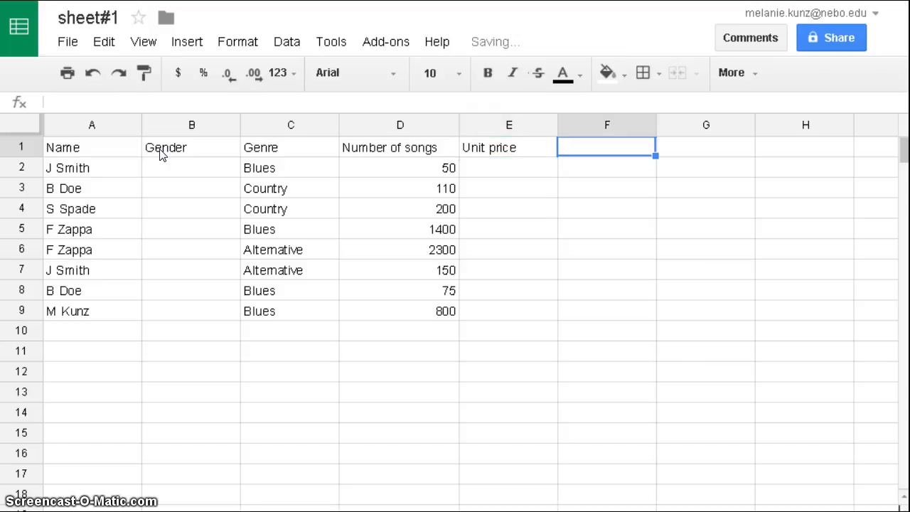
pyautogui.write('Total cost')
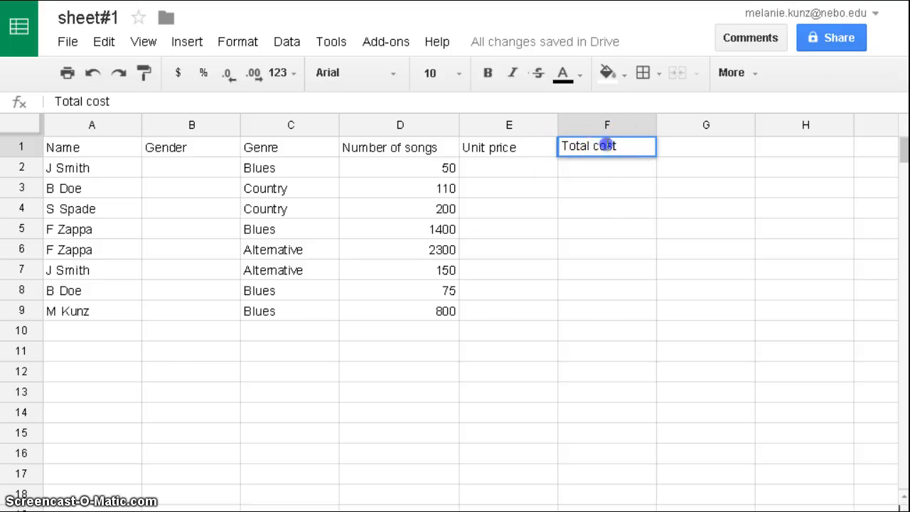
# Make the Total cost and Unit price headers in row 1 bold
pyautogui.moveTo(617, 146); pyautogui.dragTo(489, 148)
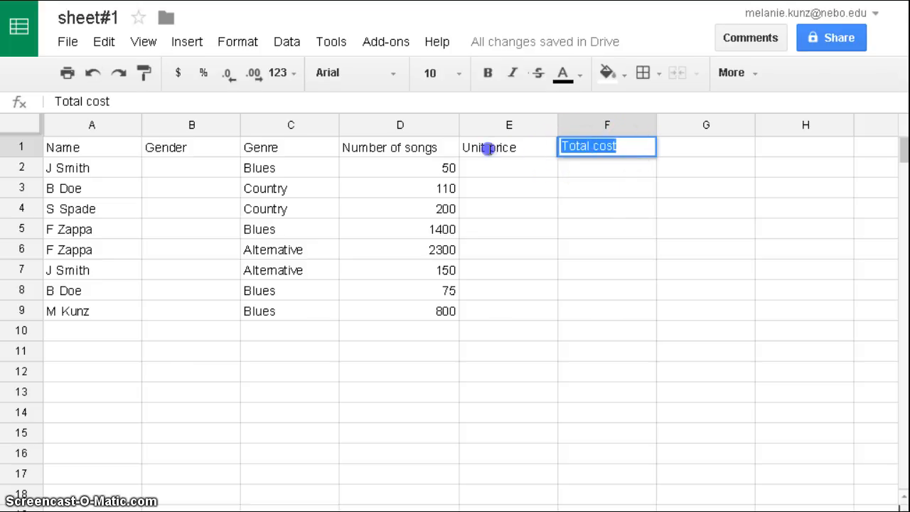
pyautogui.click(489, 74)
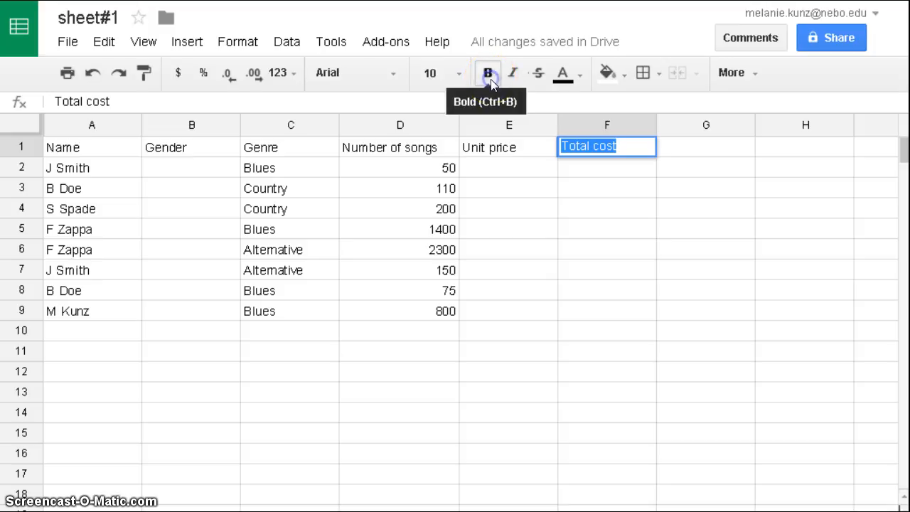
pyautogui.doubleClick(516, 149)
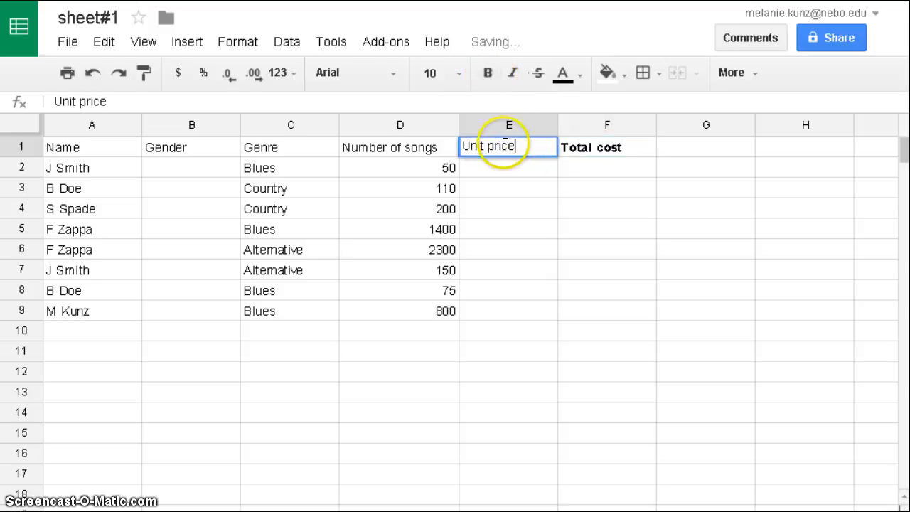
pyautogui.moveTo(518, 145); pyautogui.dragTo(459, 147)
pyautogui.click(488, 72)
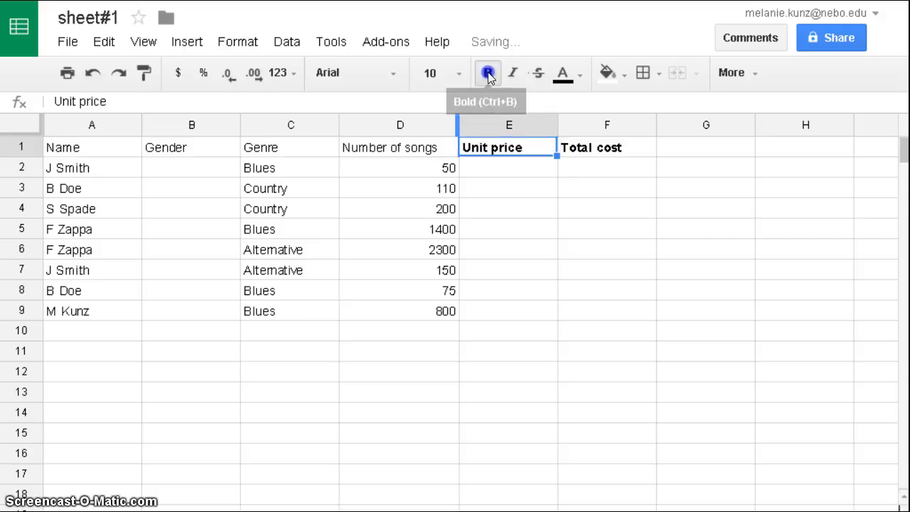
# Make the Number of songs and Genre headers in row 1 bold
pyautogui.click(433, 151)
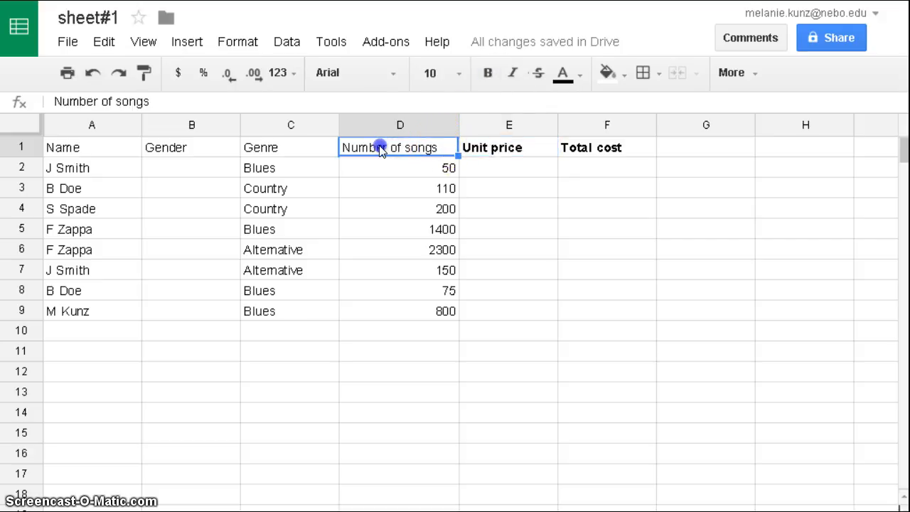
pyautogui.click(412, 147)
pyautogui.click(150, 102)
pyautogui.moveTo(149, 101); pyautogui.dragTo(50, 98)
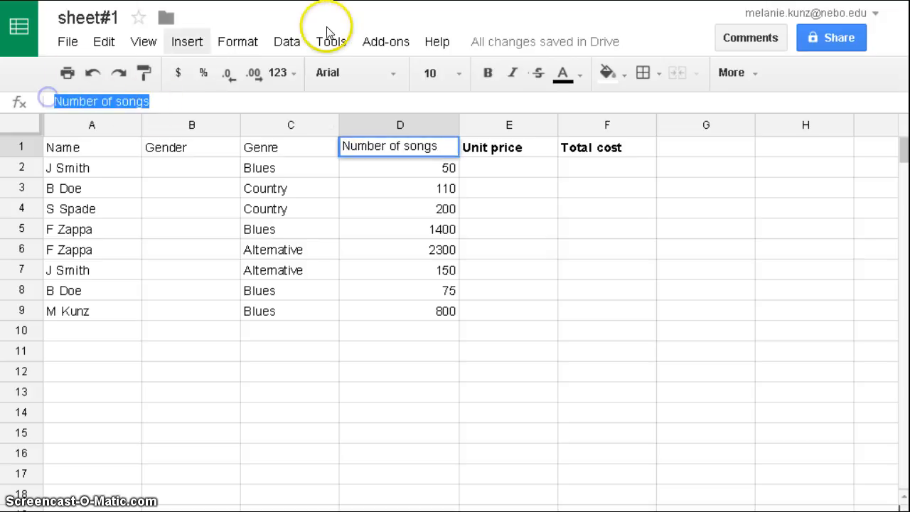
pyautogui.click(487, 73)
pyautogui.click(291, 147)
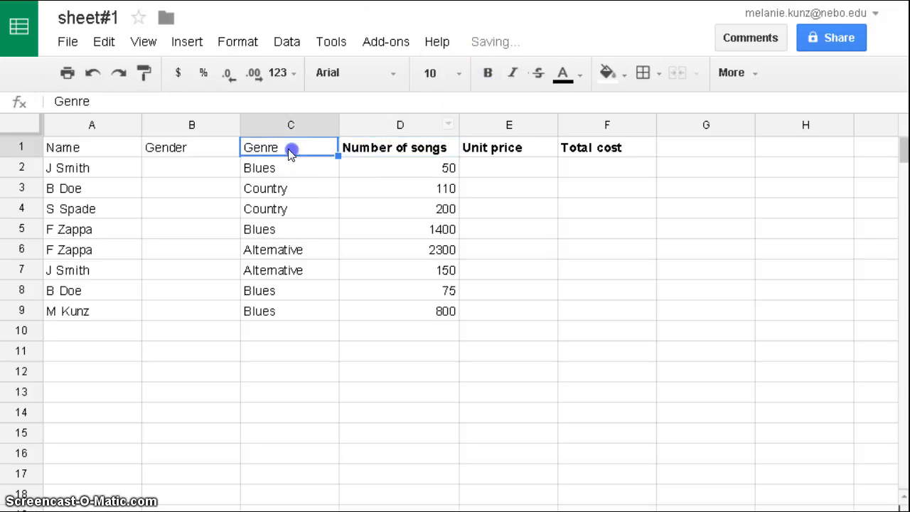
pyautogui.click(93, 101)
pyautogui.moveTo(94, 102); pyautogui.dragTo(41, 102)
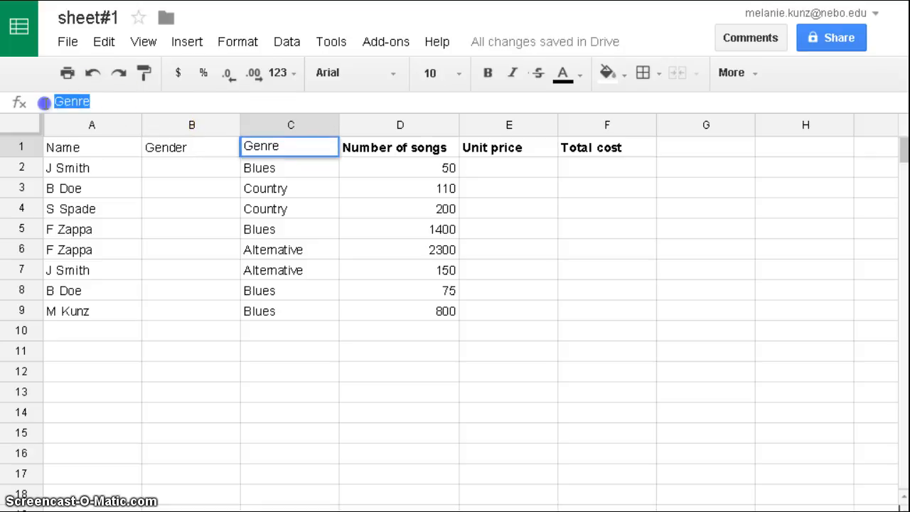
pyautogui.click(487, 73)
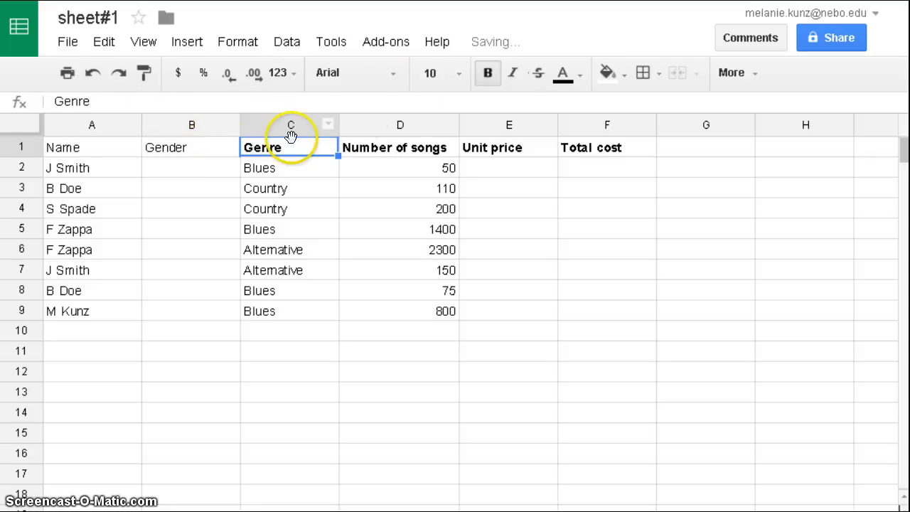
# Make the Gender and Name headers in row 1 bold
pyautogui.click(189, 148)
pyautogui.click(100, 102)
pyautogui.moveTo(99, 101); pyautogui.dragTo(50, 101)
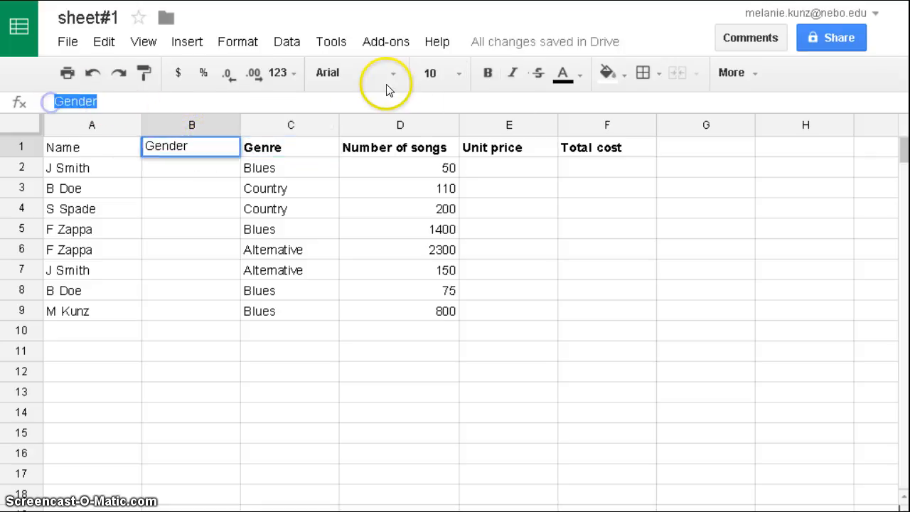
pyautogui.click(487, 72)
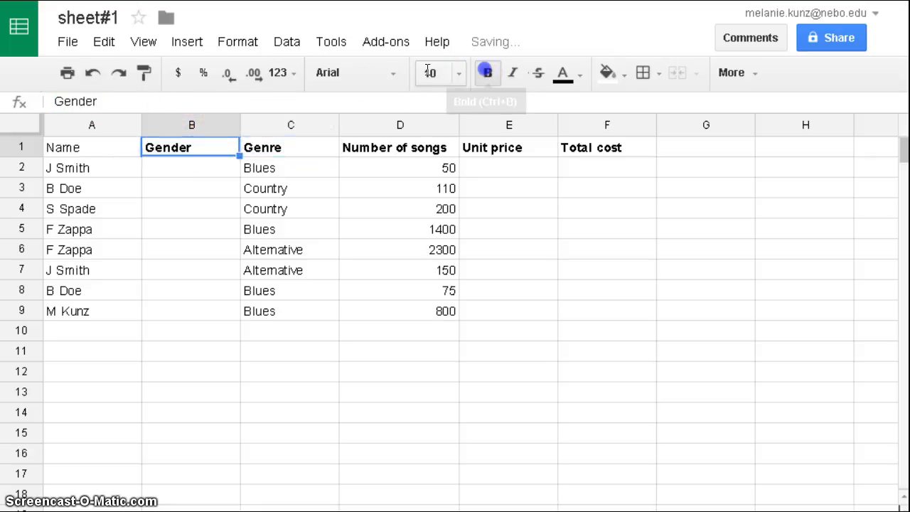
pyautogui.click(92, 146)
pyautogui.moveTo(86, 101); pyautogui.dragTo(60, 101)
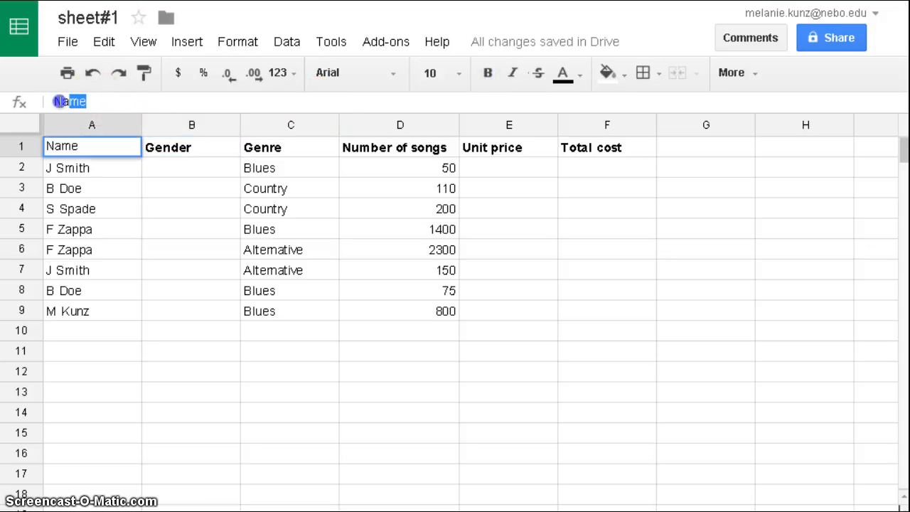
pyautogui.click(487, 74)
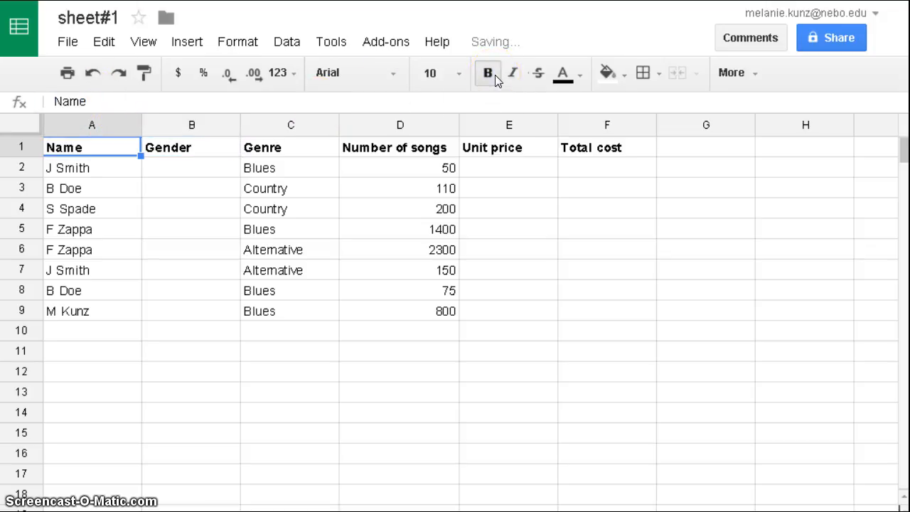
# Fill in the Gender column: "male" in B2 and B3, "female" in B4 and B5
pyautogui.click(206, 171)
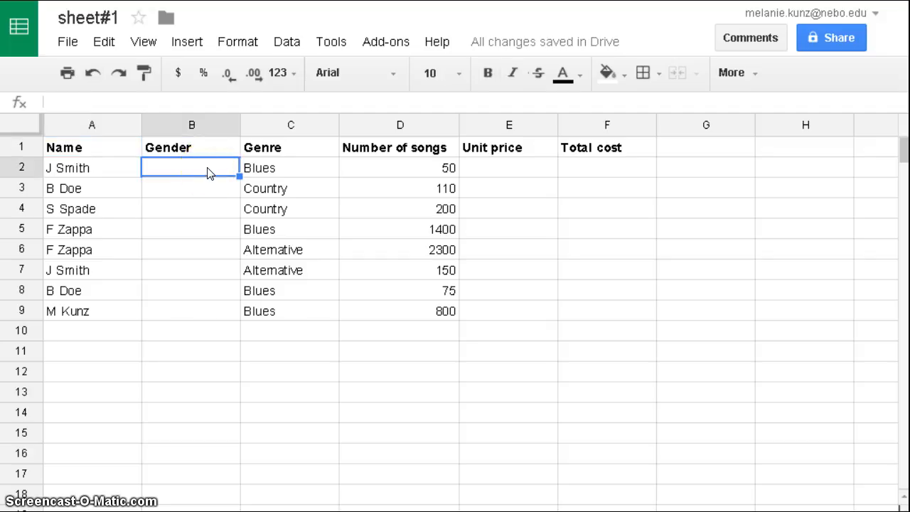
pyautogui.write('male')
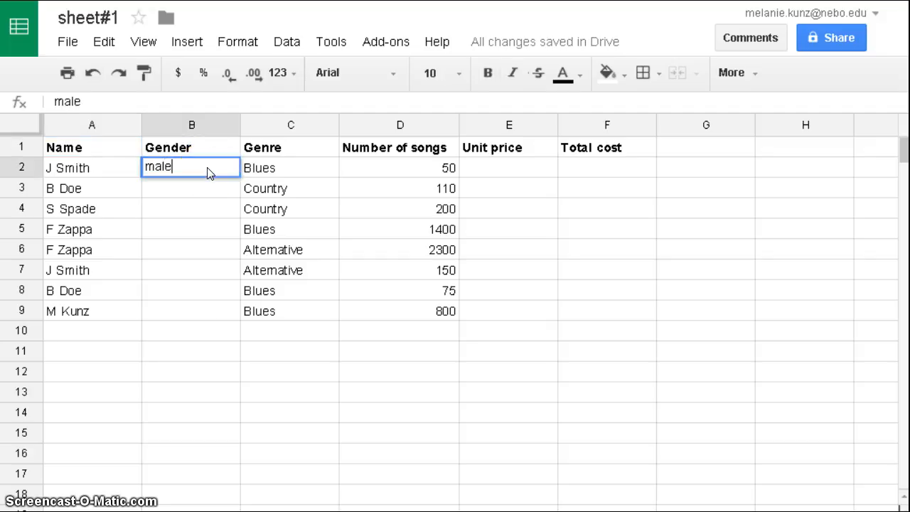
pyautogui.press('Return')
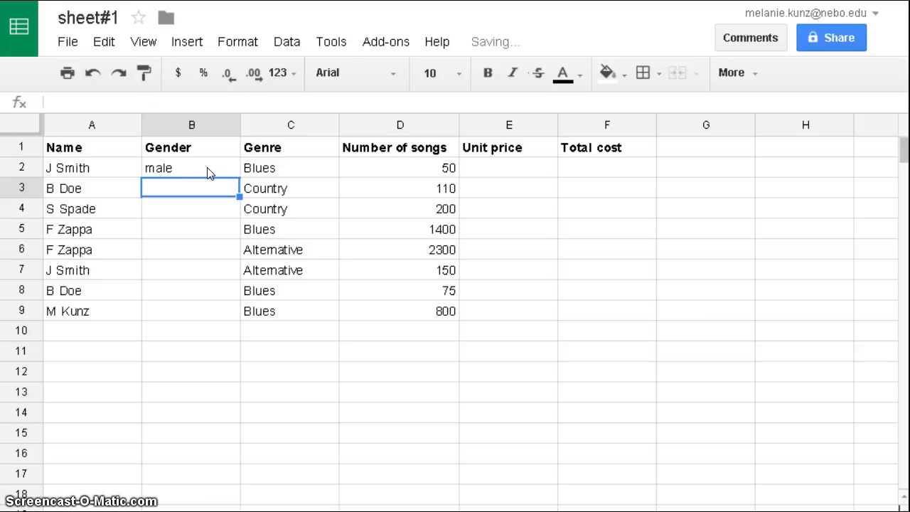
pyautogui.write('male')
pyautogui.press('Return')
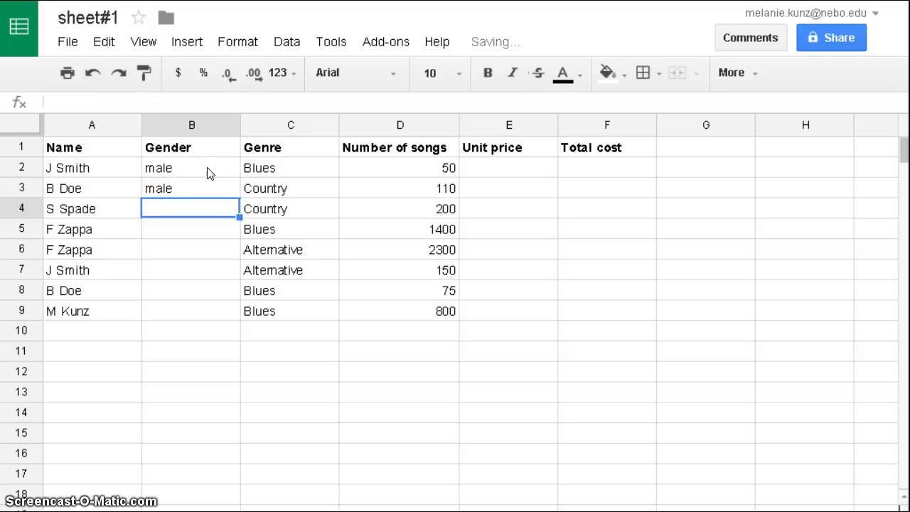
pyautogui.write('female')
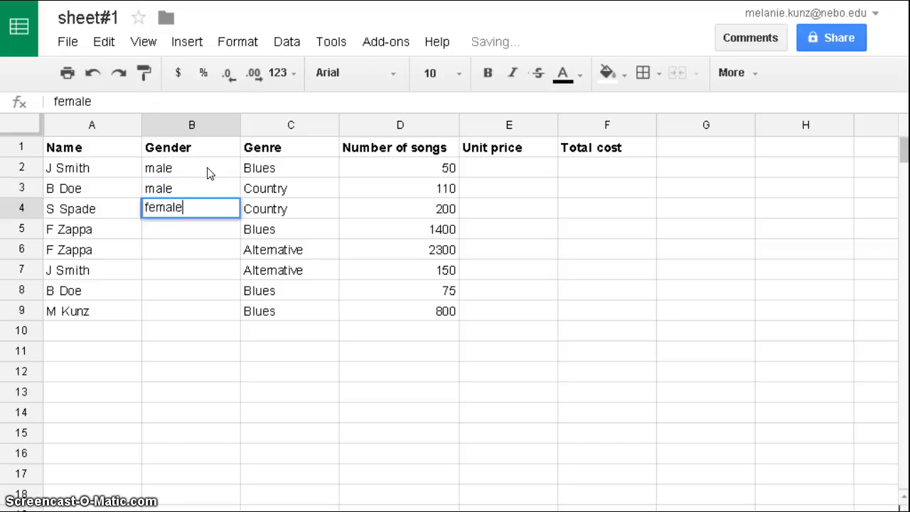
pyautogui.press('Return')
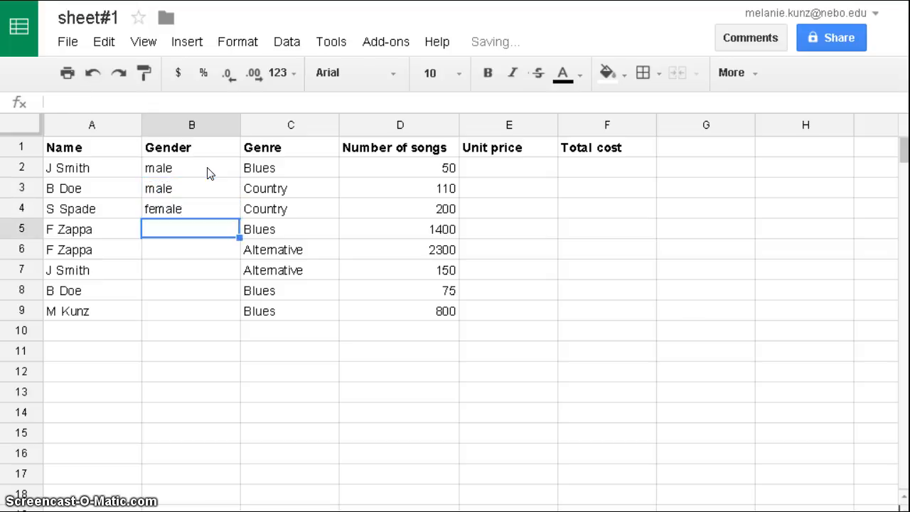
pyautogui.write('female')
pyautogui.press('Return')
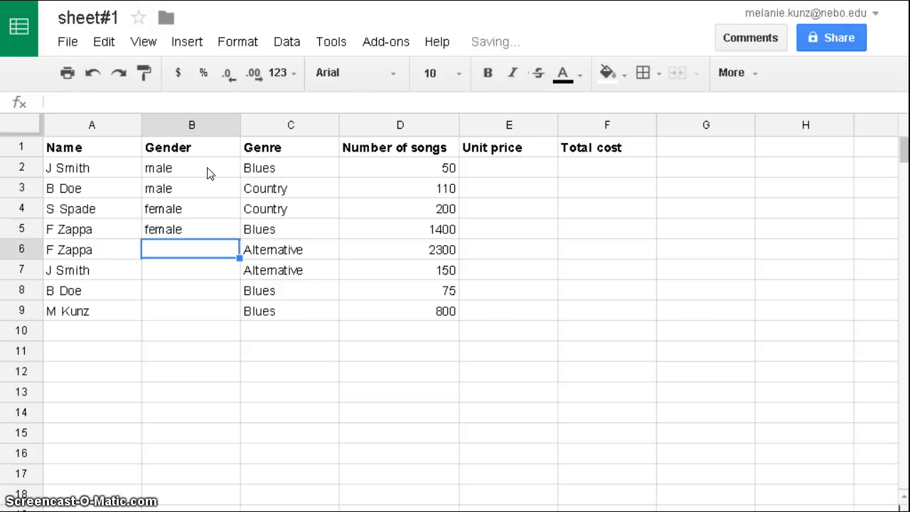
# Continue the Gender column by entering "female" in B6 and "male" in B7
pyautogui.write('male')
pyautogui.press('BackSpace')
pyautogui.press('BackSpace')
pyautogui.press('BackSpace')
pyautogui.press('BackSpace')
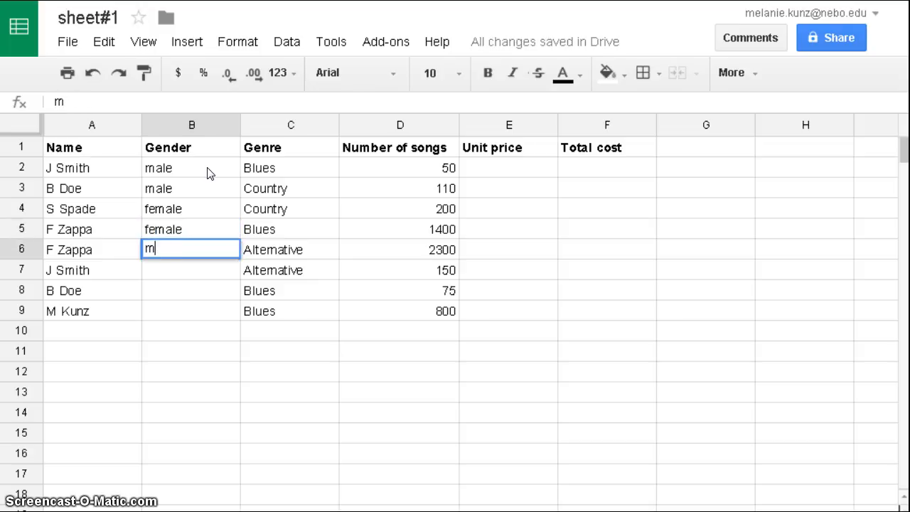
pyautogui.write('female')
pyautogui.press('Return')
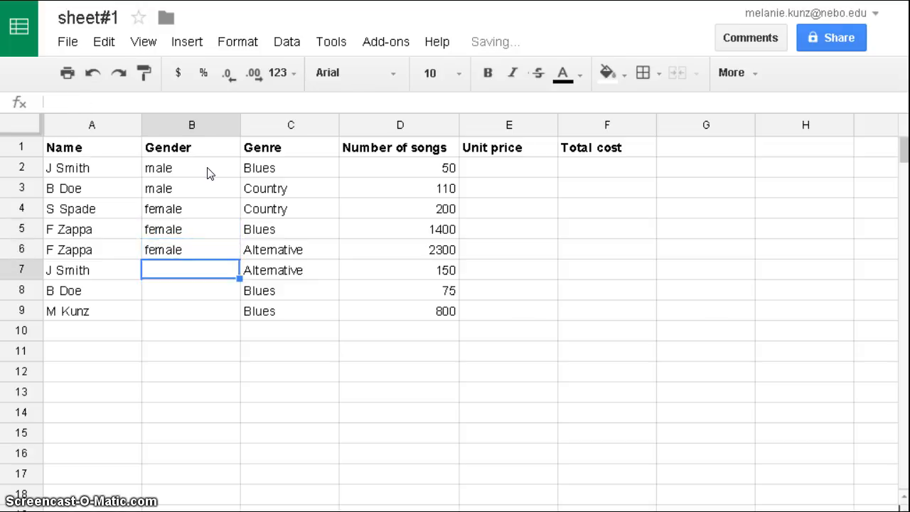
pyautogui.write('male')
pyautogui.press('Return')
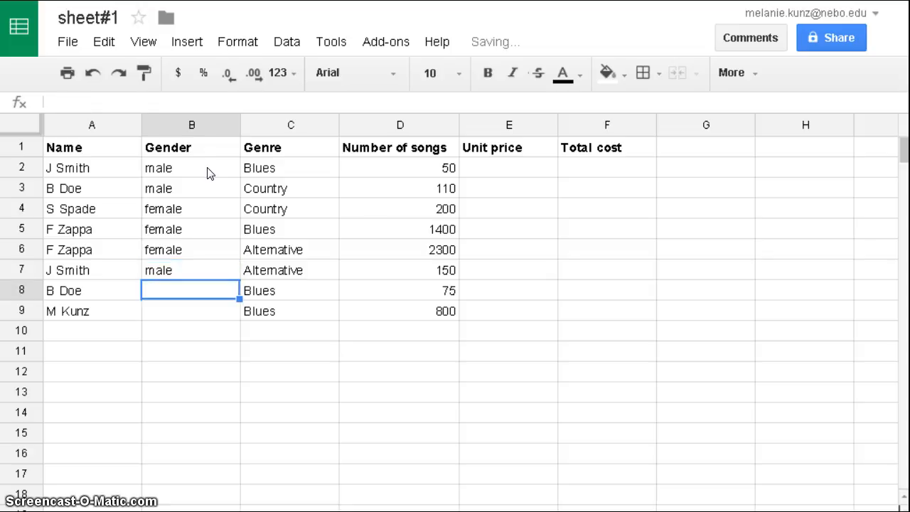
# Complete the Gender column with "male" in B8 and "female" in B9
pyautogui.write('male')
pyautogui.press('Return')
pyautogui.write('fema')
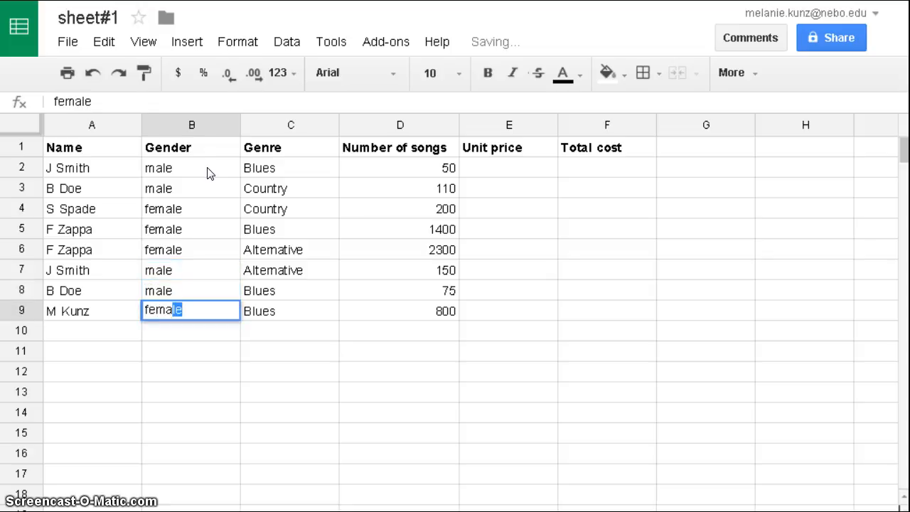
pyautogui.write('le')
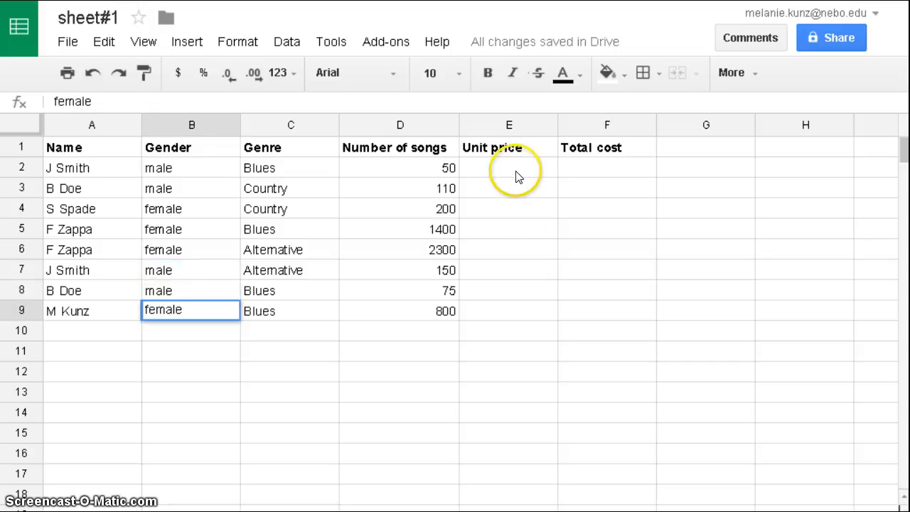
# Enter a unit price of $0.99 in E2 and fill it down the Unit price column through E9
pyautogui.click(518, 175)
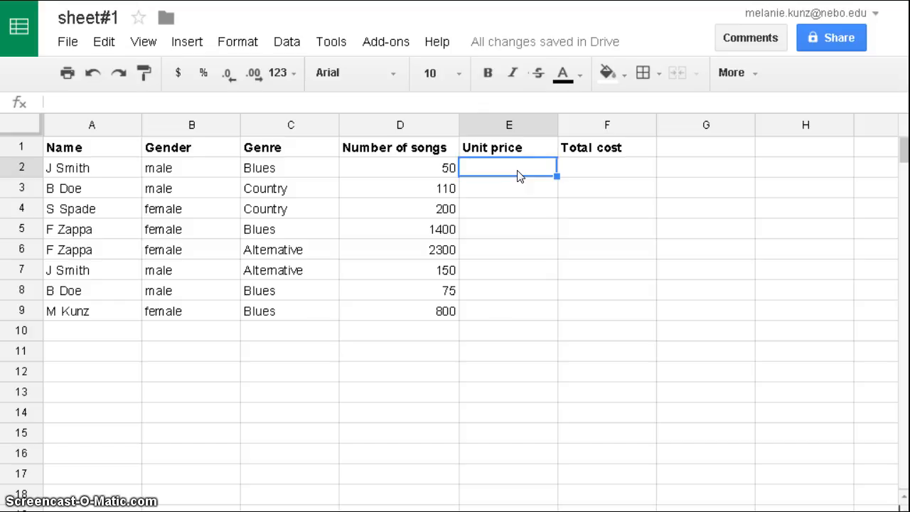
pyautogui.write('$')
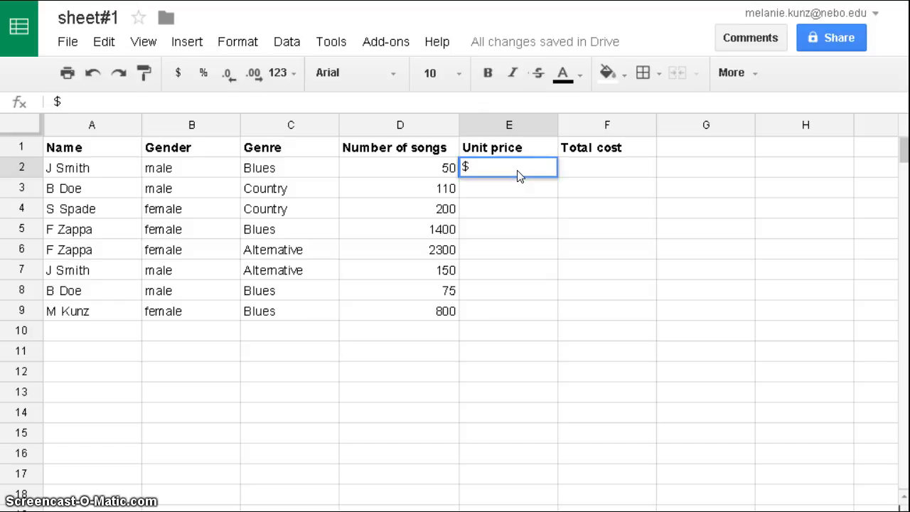
pyautogui.write('0.99')
pyautogui.press('Tab')
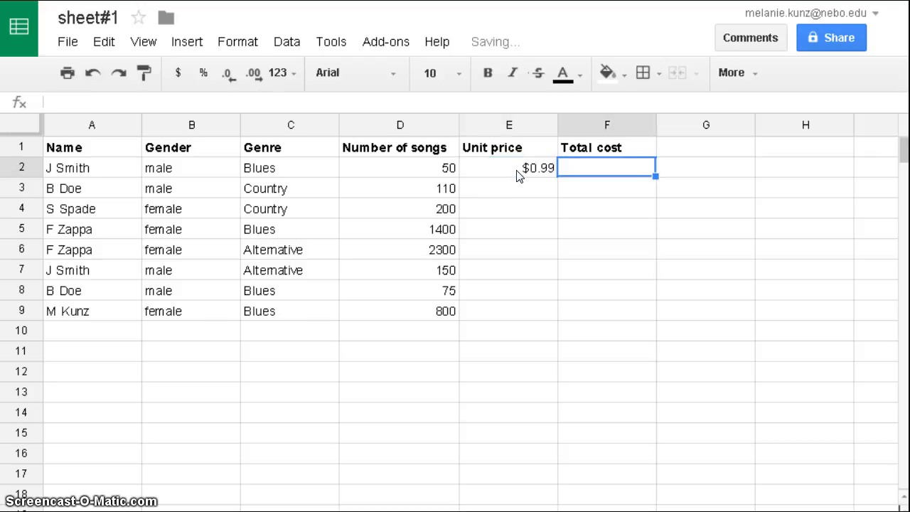
pyautogui.click(532, 175)
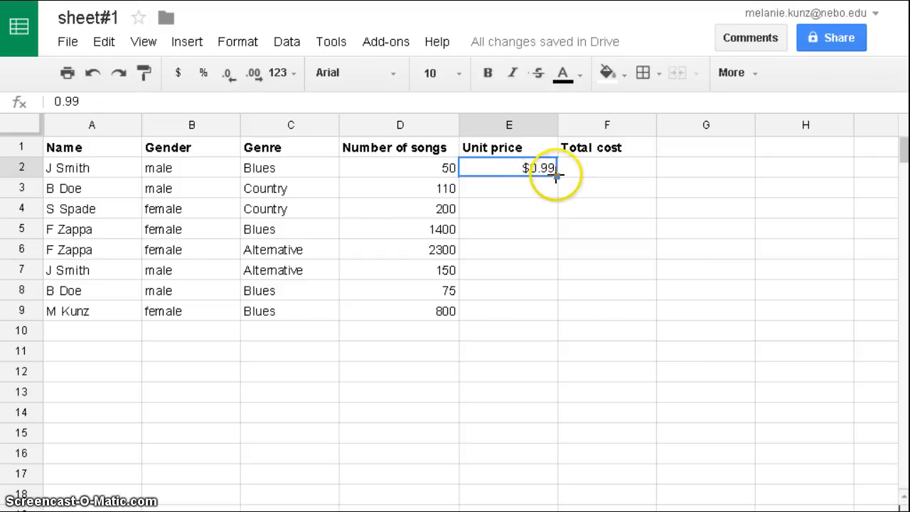
pyautogui.moveTo(555, 174); pyautogui.dragTo(546, 311)
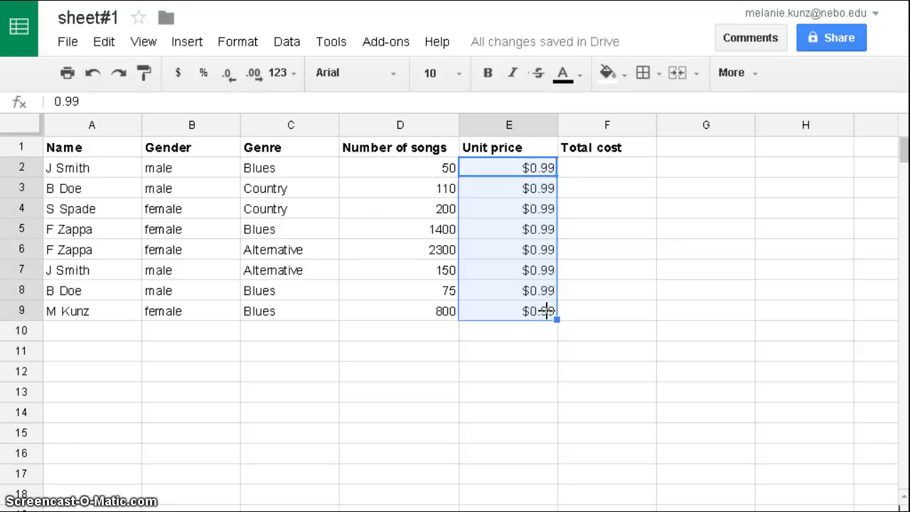
# Calculate the first Total cost in F2 with the formula =PRODUCT(d2,e2)
pyautogui.click(601, 176)
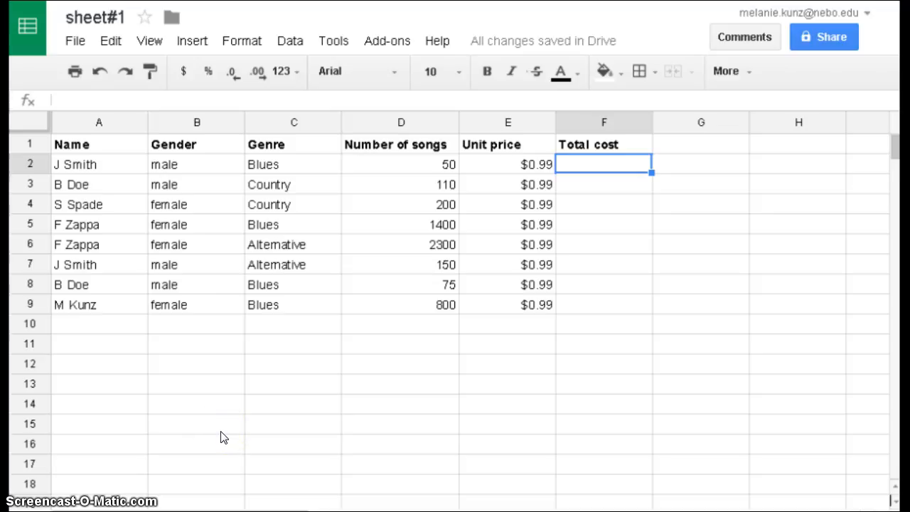
pyautogui.click(89, 100)
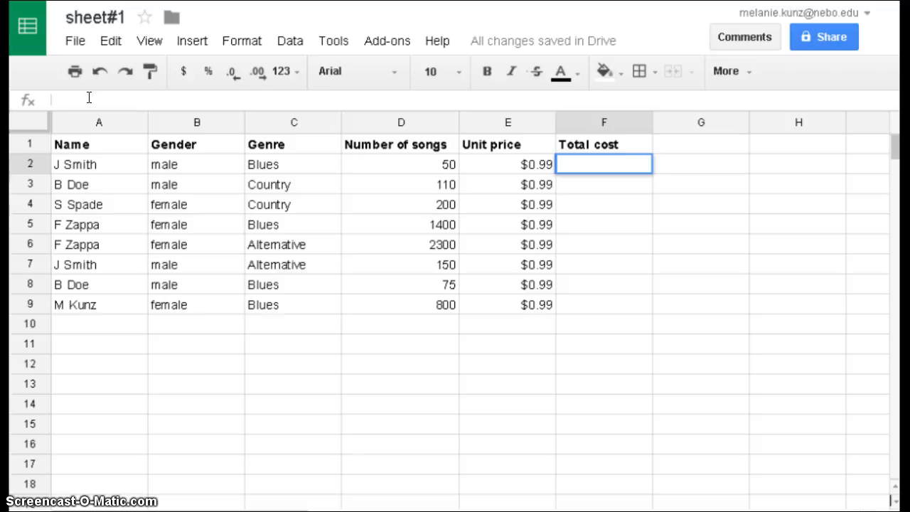
pyautogui.write('=')
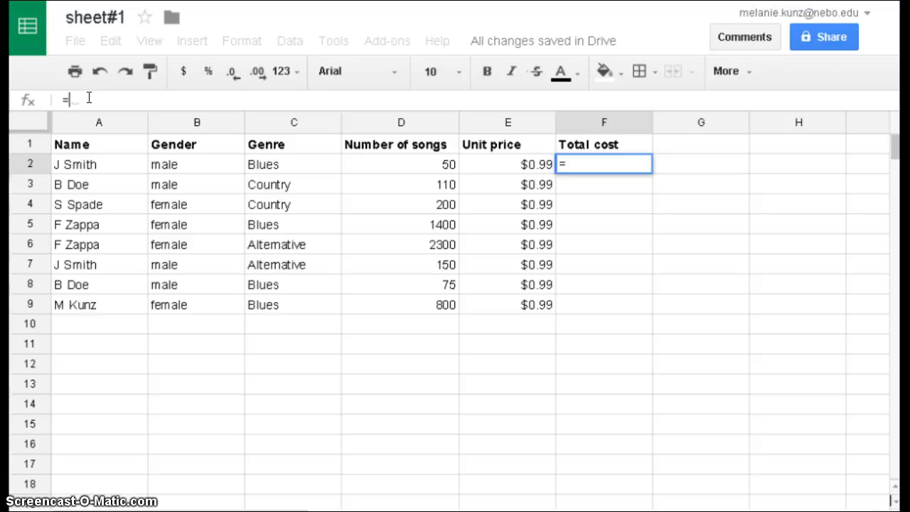
pyautogui.write('pro')
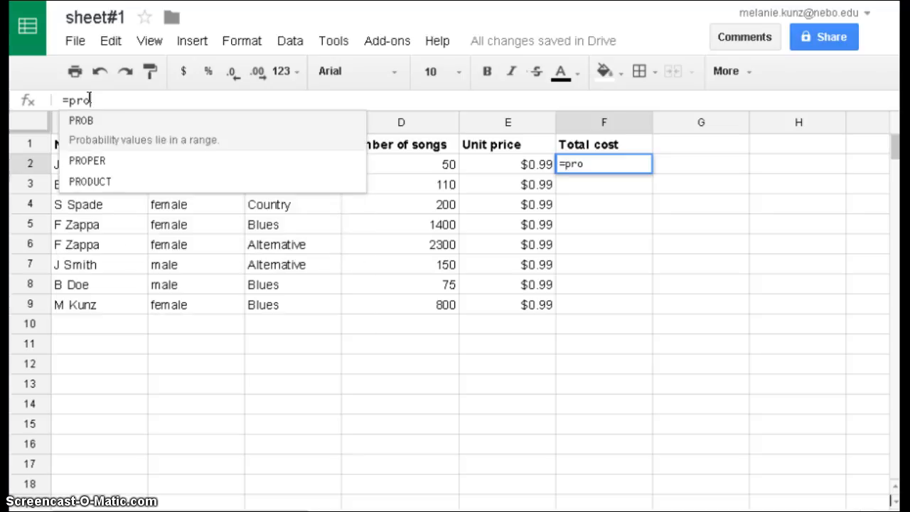
pyautogui.click(91, 178)
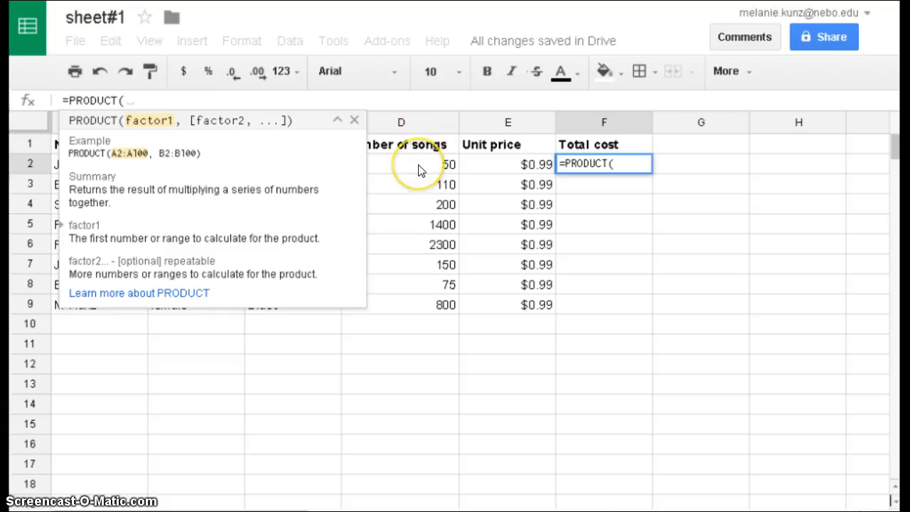
pyautogui.write('d2')
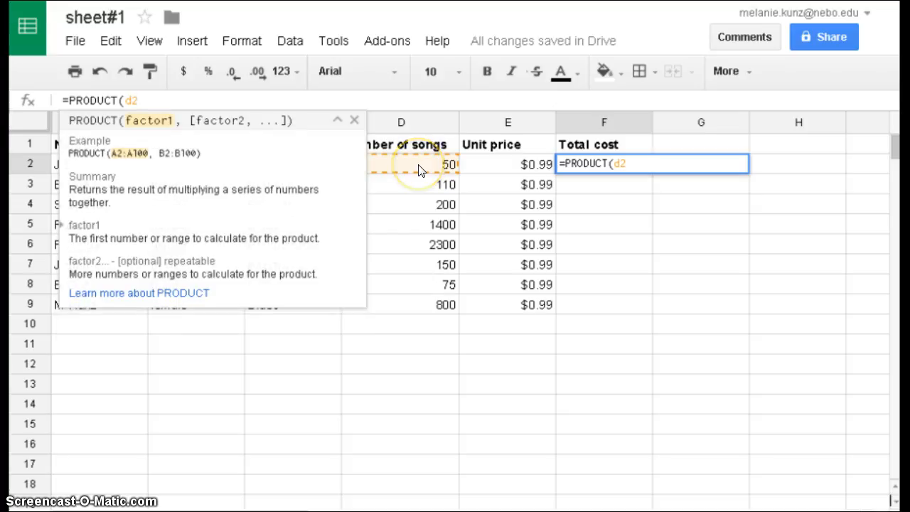
pyautogui.write(',')
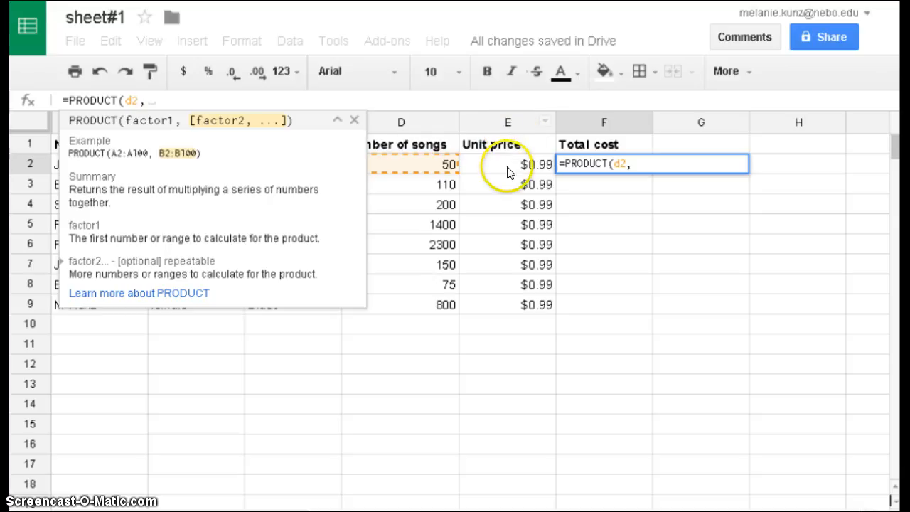
pyautogui.write('e2')
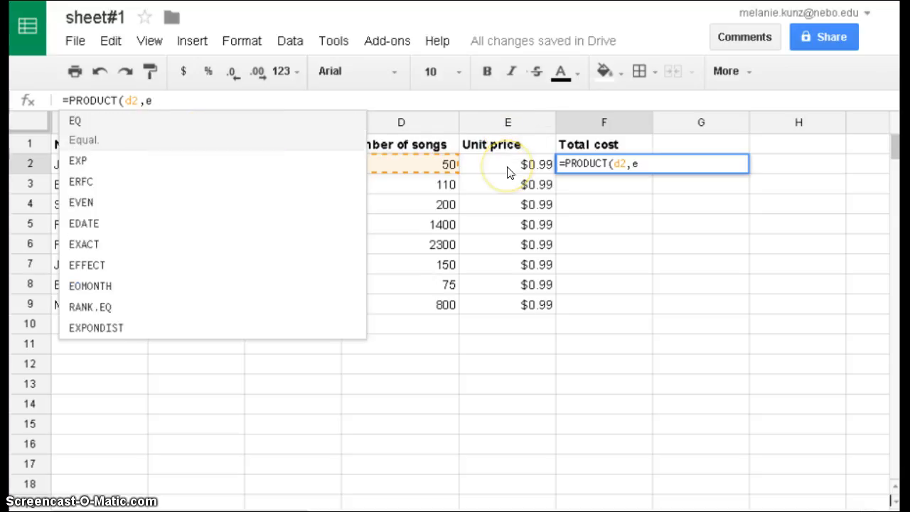
pyautogui.write(')')
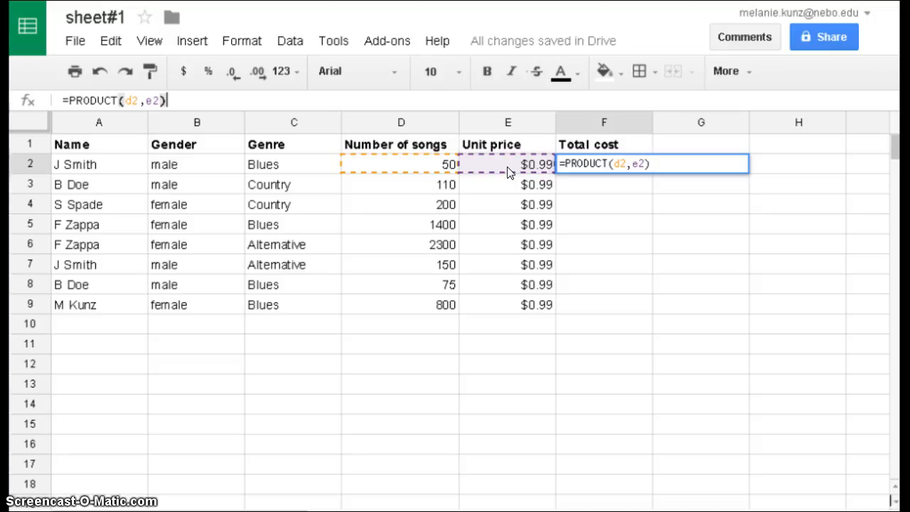
pyautogui.press('Tab')
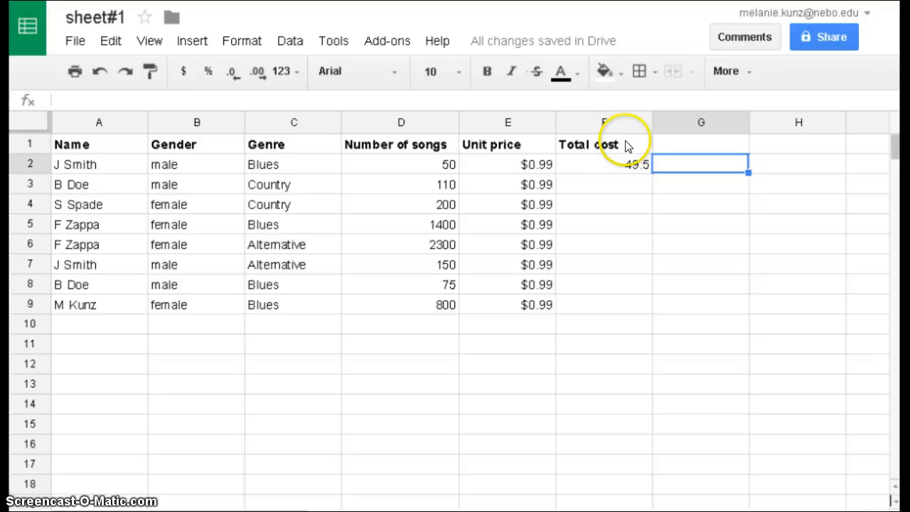
# Calculate the Total cost for row 3 in F3 with the formula =PRODUCT(d3,e3)
pyautogui.click(603, 186)
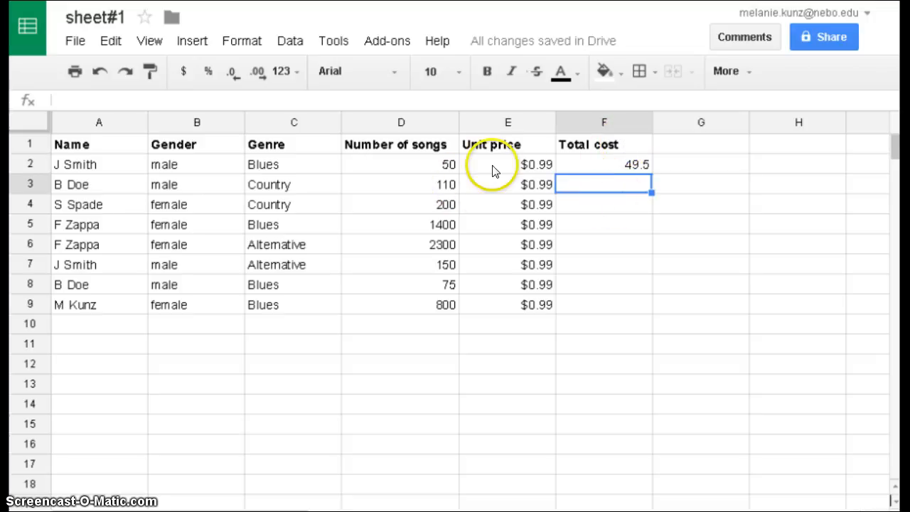
pyautogui.click(183, 100)
pyautogui.write('=')
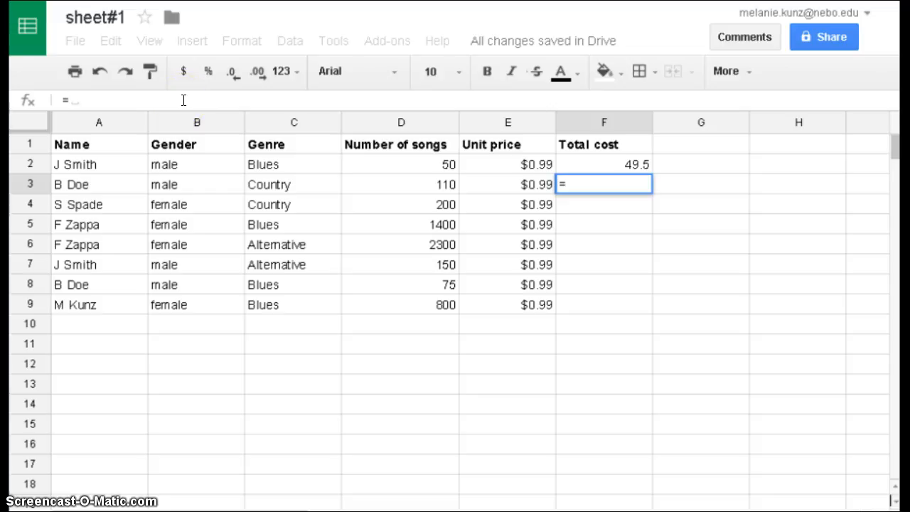
pyautogui.write('pro')
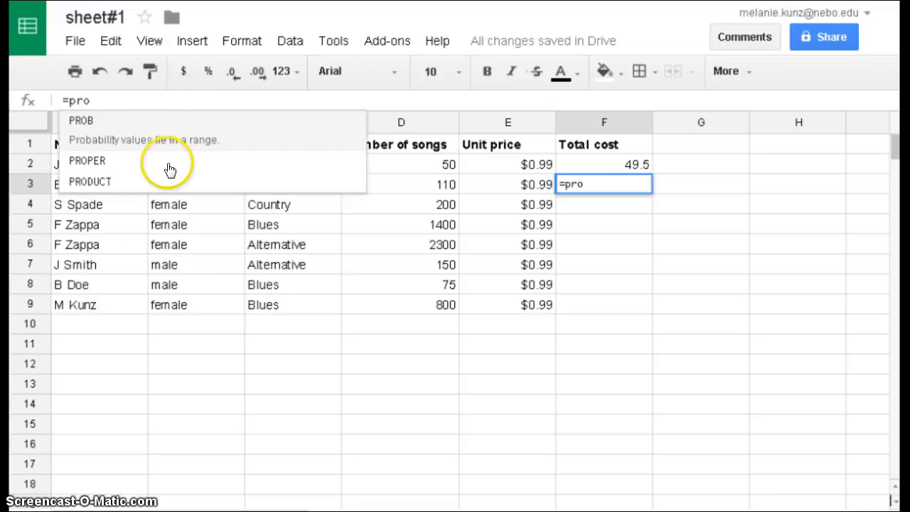
pyautogui.click(164, 178)
pyautogui.write('((')
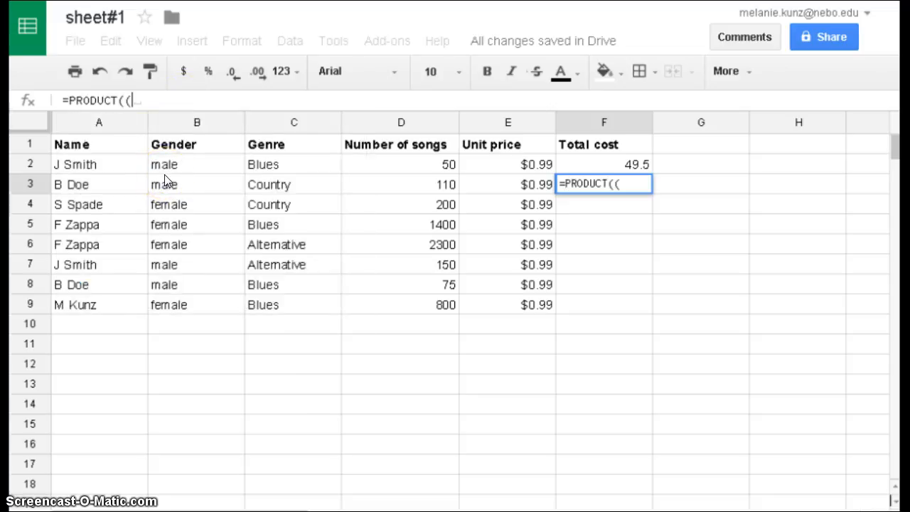
pyautogui.press('BackSpace')
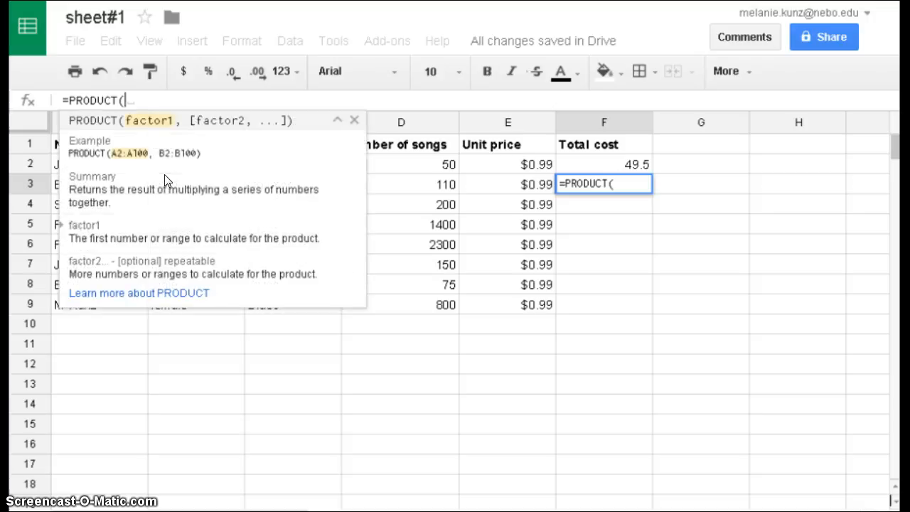
pyautogui.write('d')
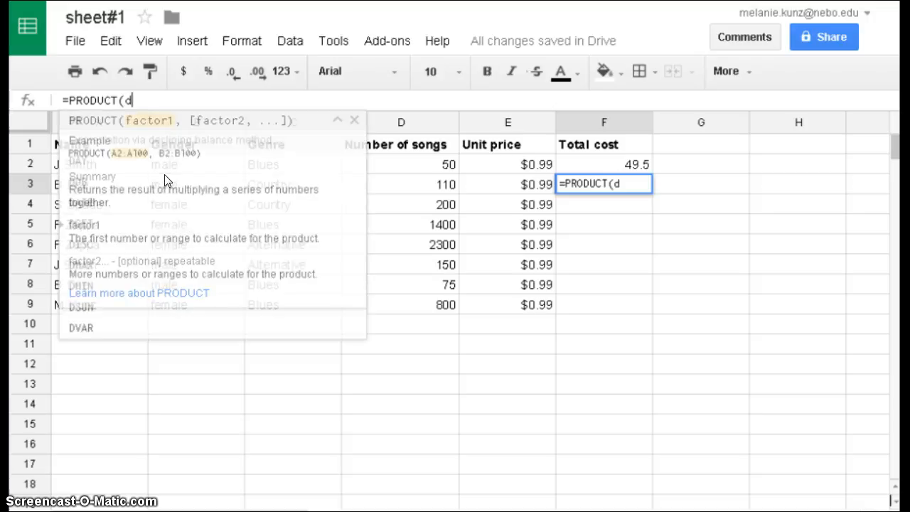
pyautogui.write('3,')
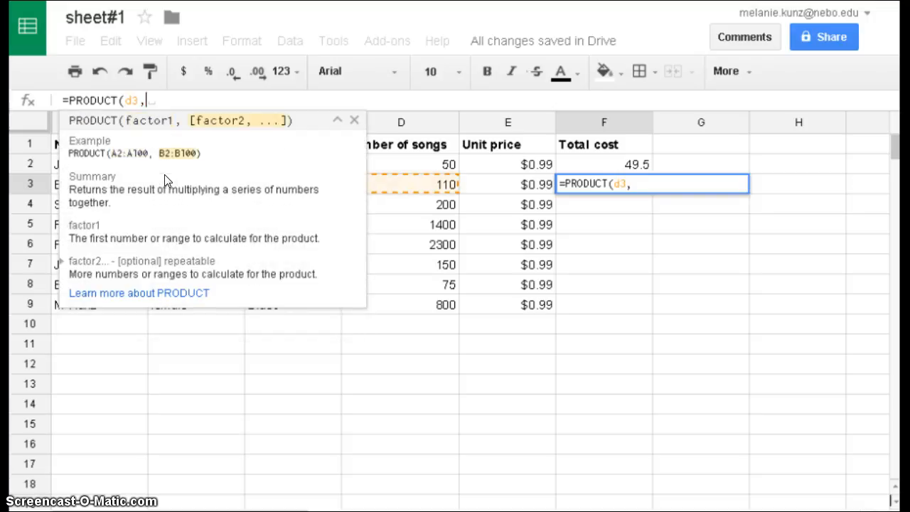
pyautogui.write('e3')
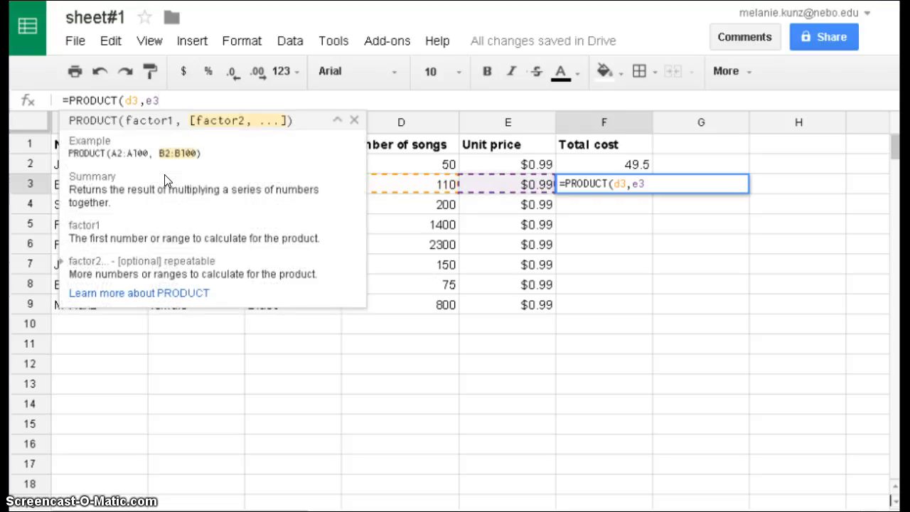
pyautogui.write(')')
pyautogui.press('Tab')
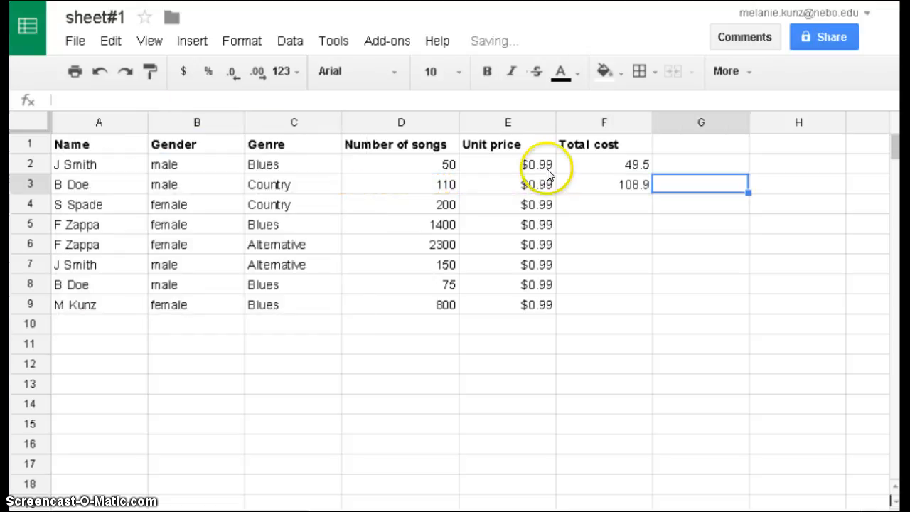
# Calculate the Total cost for row 4 in F4 with the formula =PRODUCT(d4,e4)
pyautogui.click(559, 201)
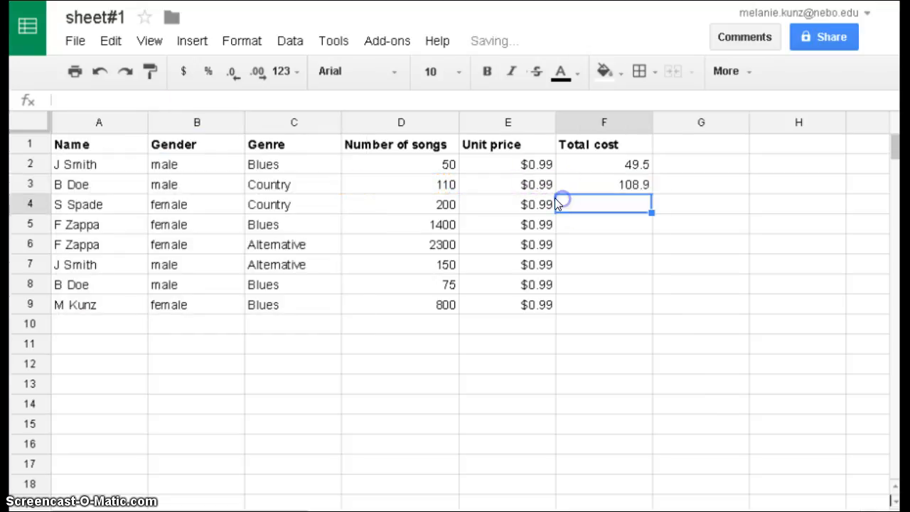
pyautogui.click(170, 99)
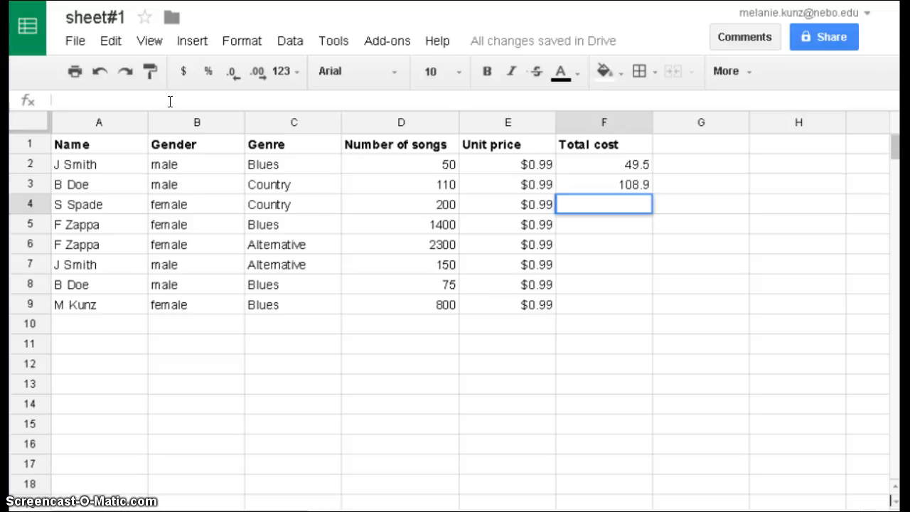
pyautogui.write('=pro')
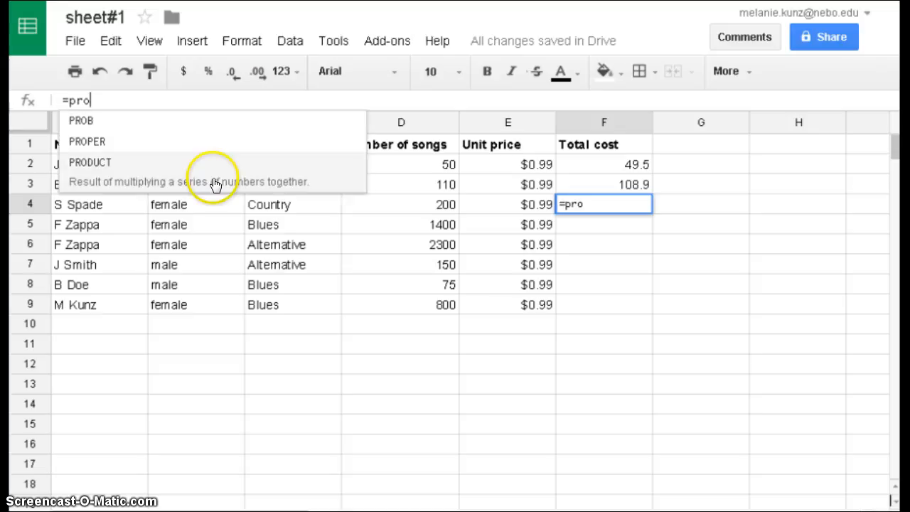
pyautogui.click(213, 183)
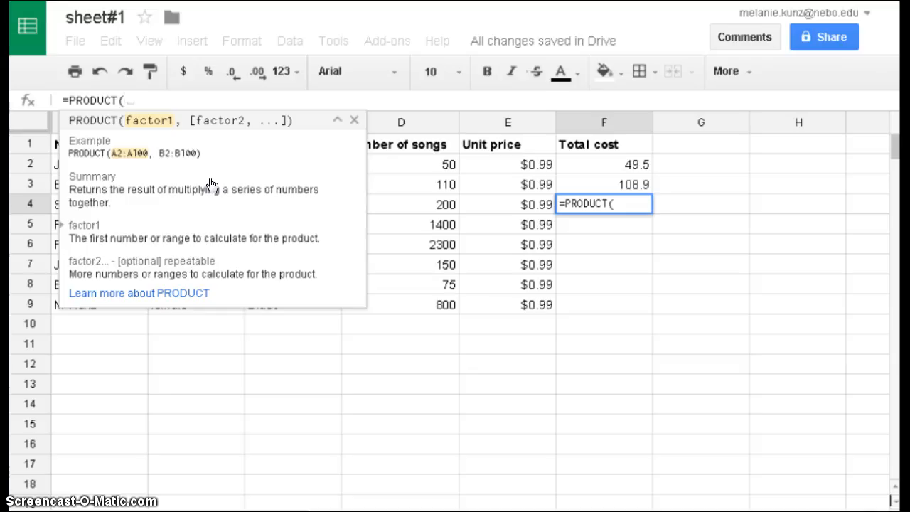
pyautogui.write('d')
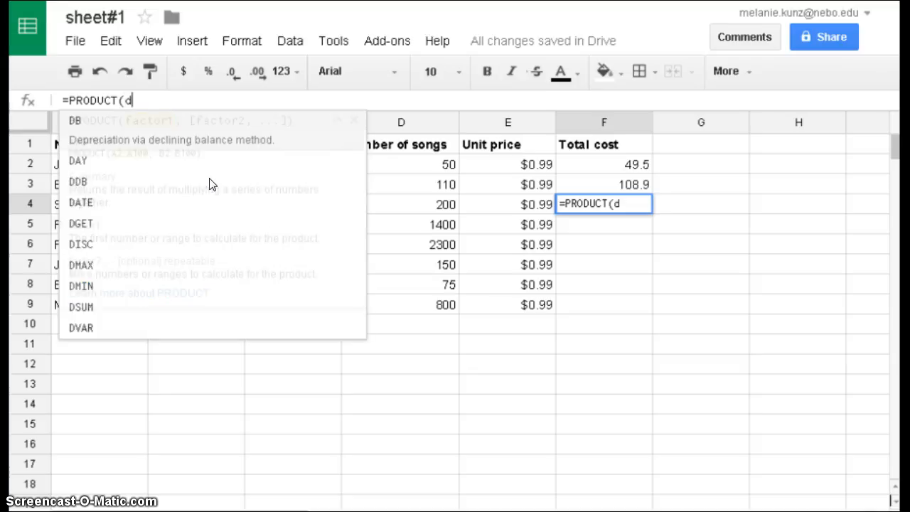
pyautogui.write('4,e4')
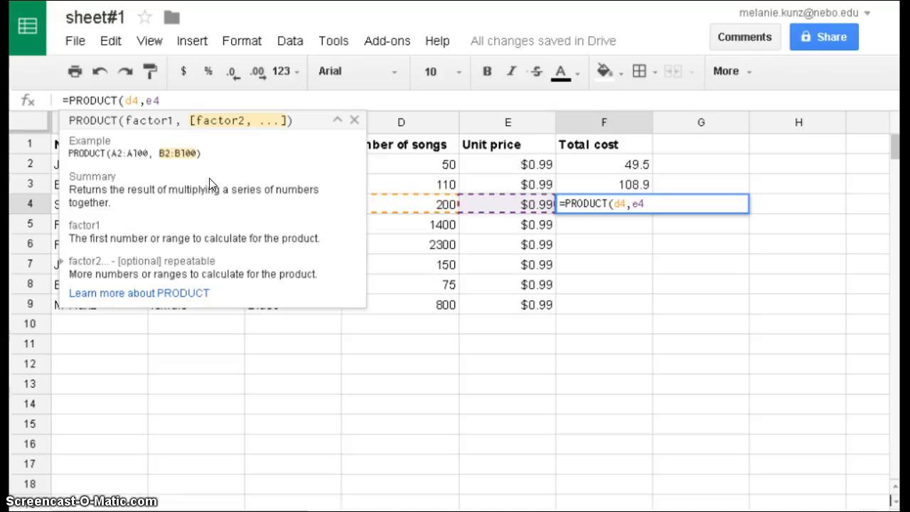
pyautogui.write(')')
pyautogui.press('Tab')
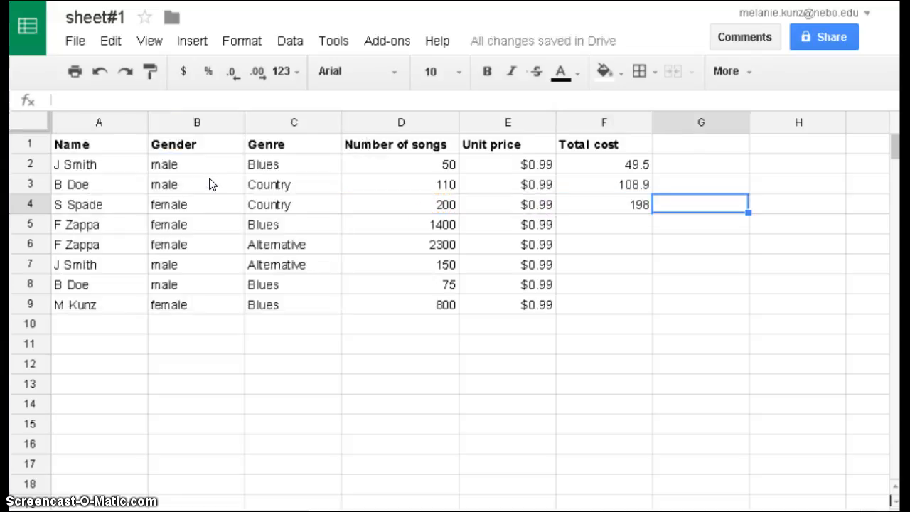
# Complete the Total cost column from F5 to F9 by multiplying each row's number of songs by its unit price with PRODUCT
pyautogui.click(579, 229)
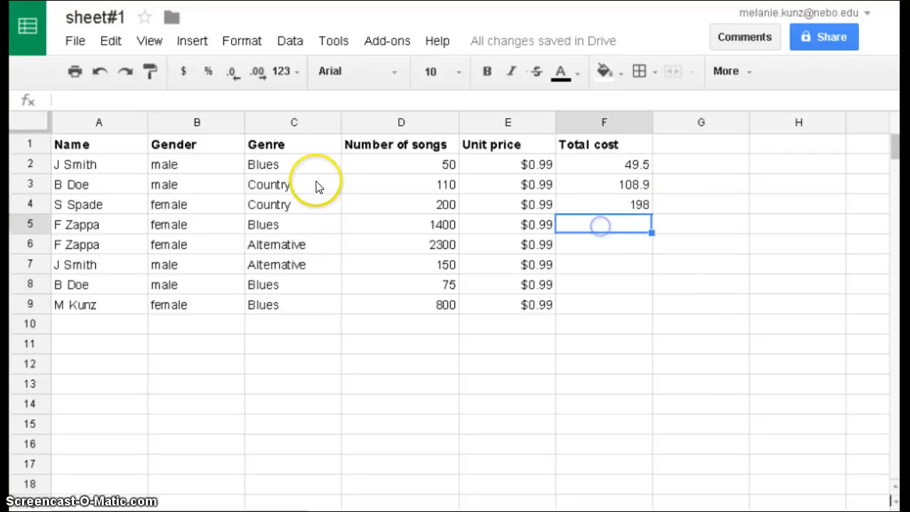
pyautogui.click(170, 100)
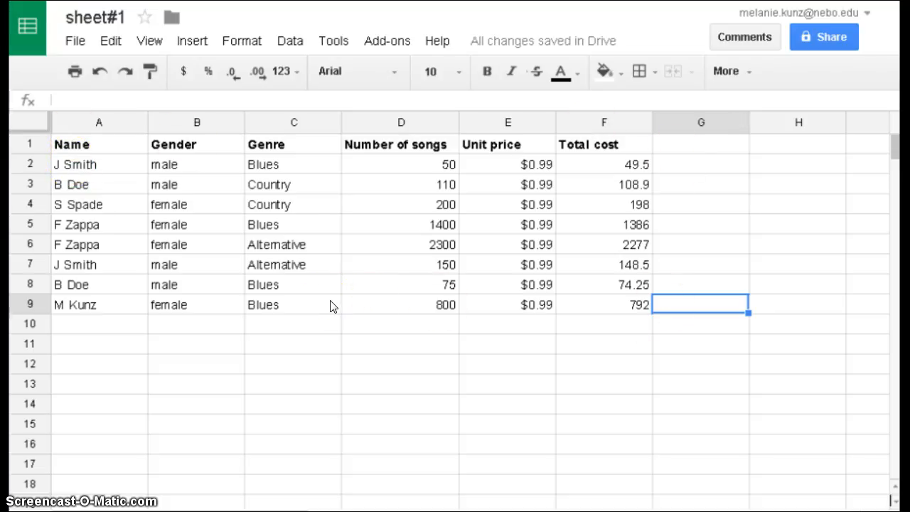
# Add an outer border around the whole table, A1 through F9
pyautogui.click(103, 146)
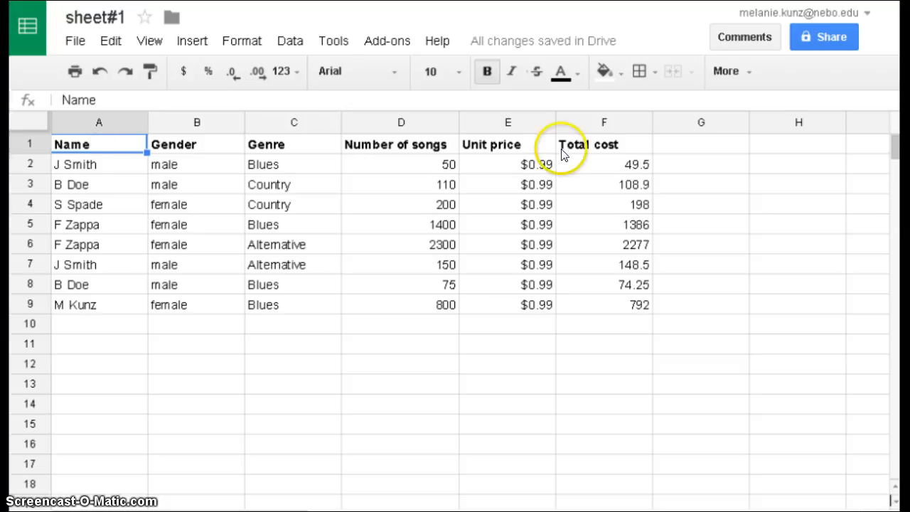
pyautogui.keyDown('shift'); pyautogui.click(647, 146); pyautogui.keyUp('shift')
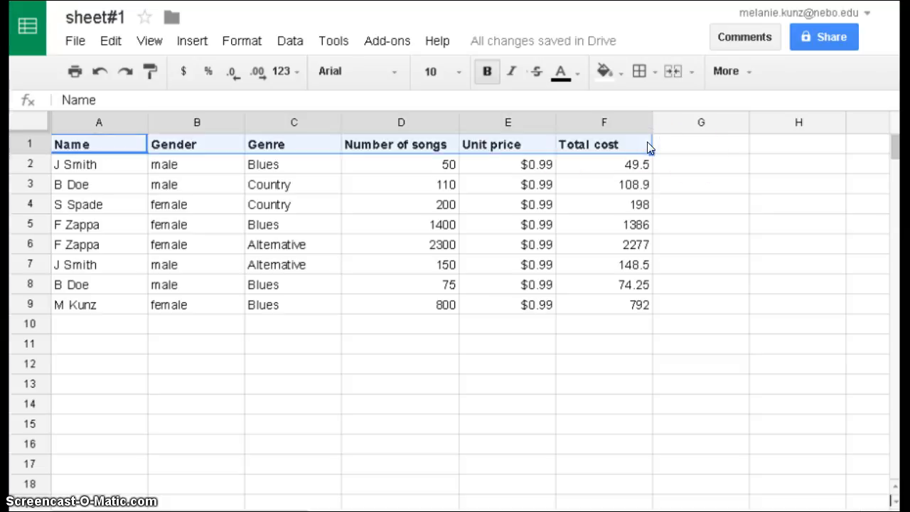
pyautogui.keyDown('shift'); pyautogui.click(638, 312); pyautogui.keyUp('shift')
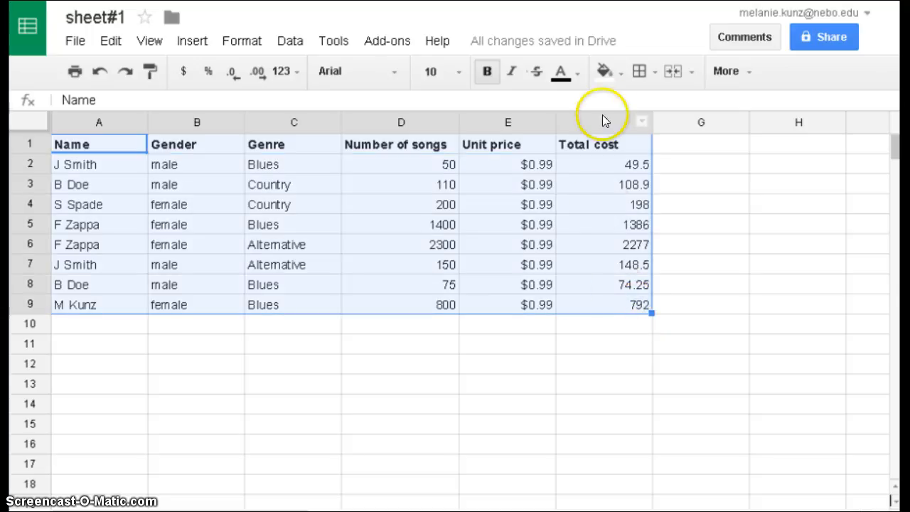
pyautogui.click(654, 74)
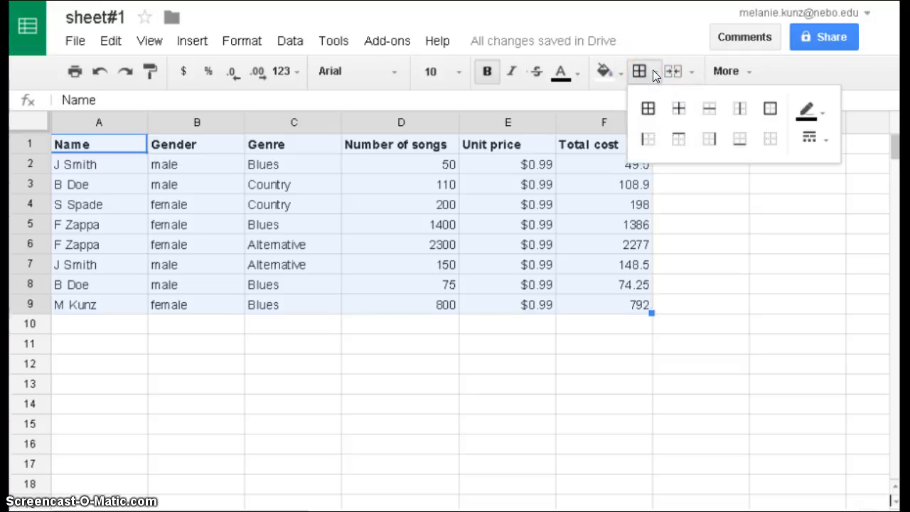
pyautogui.click(646, 108)
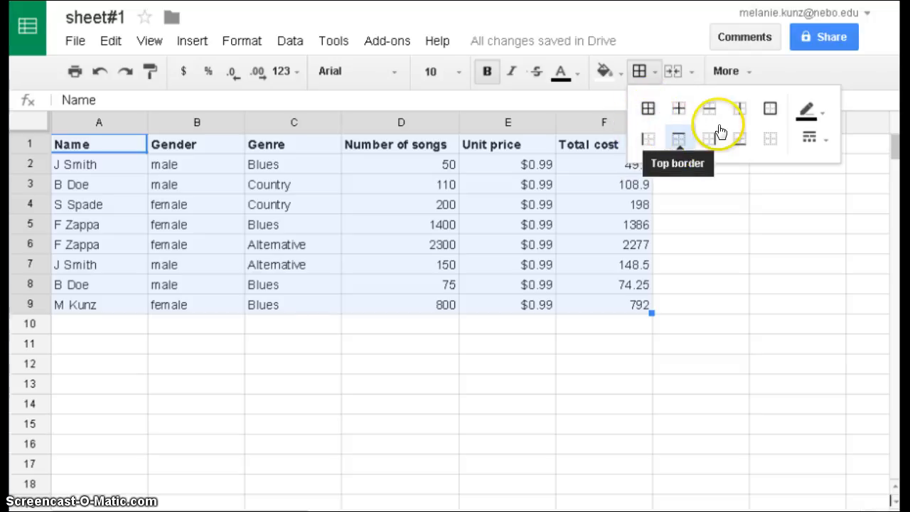
pyautogui.click(768, 110)
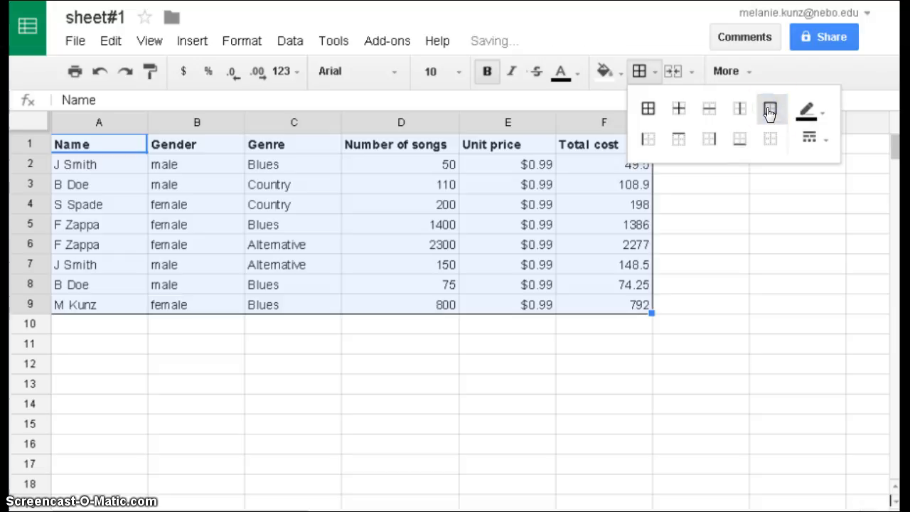
pyautogui.click(808, 108)
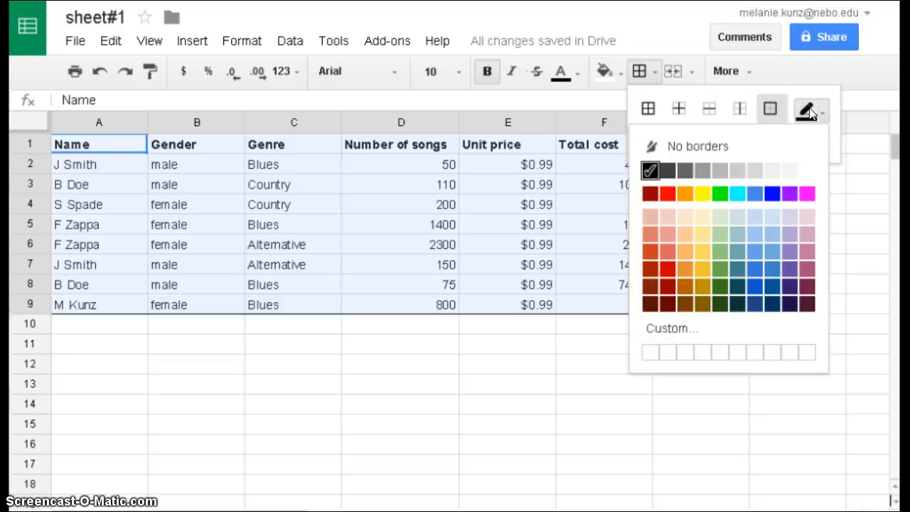
pyautogui.click(822, 113)
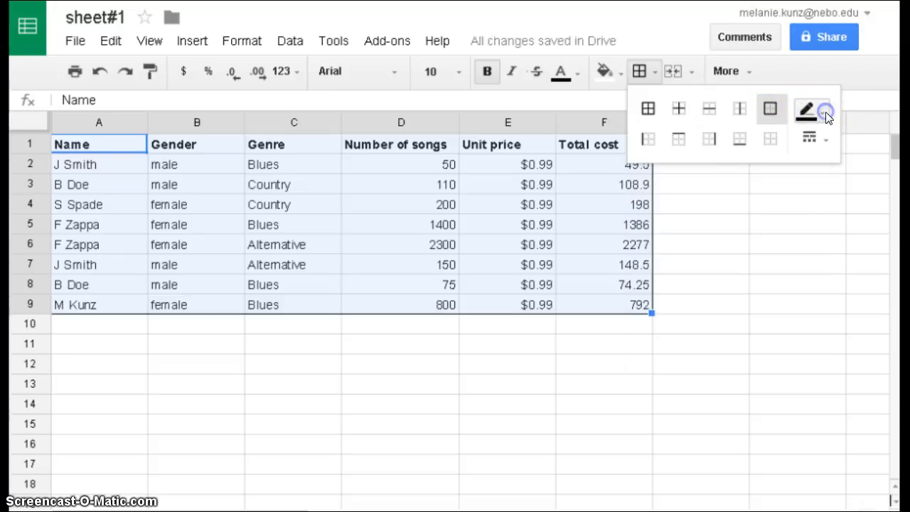
pyautogui.click(820, 142)
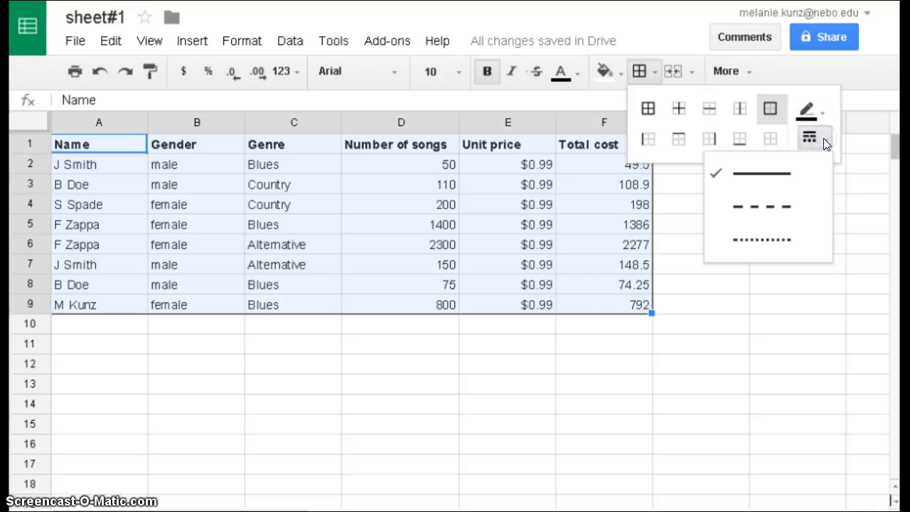
pyautogui.click(823, 139)
pyautogui.click(275, 466)
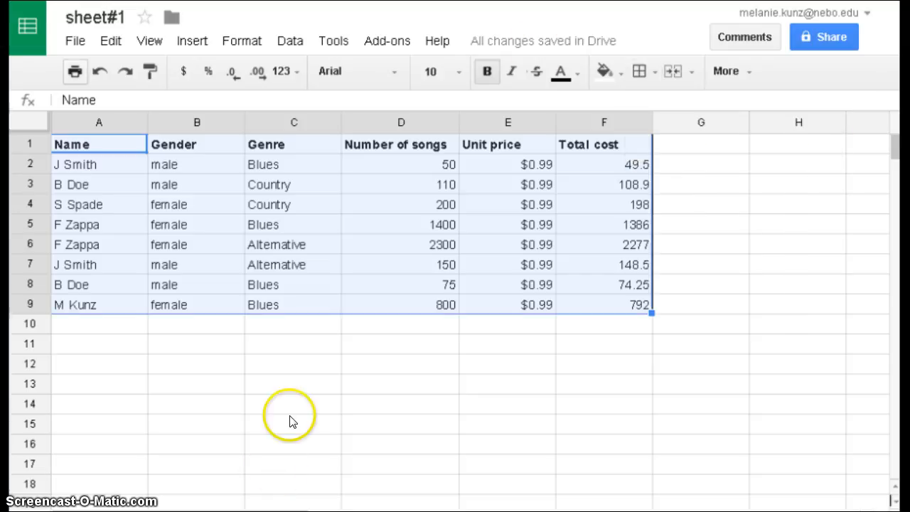
# Rename the spreadsheet as sheet#2
pyautogui.click(112, 20)
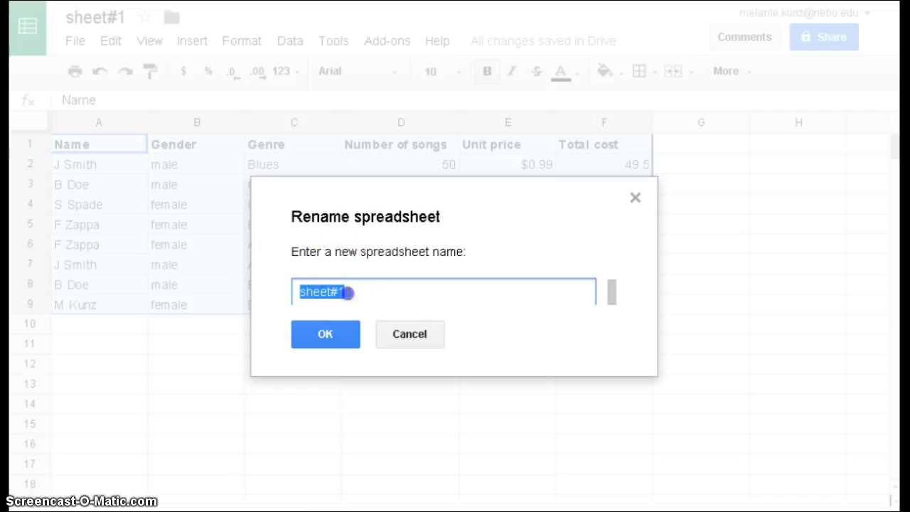
pyautogui.click(347, 292)
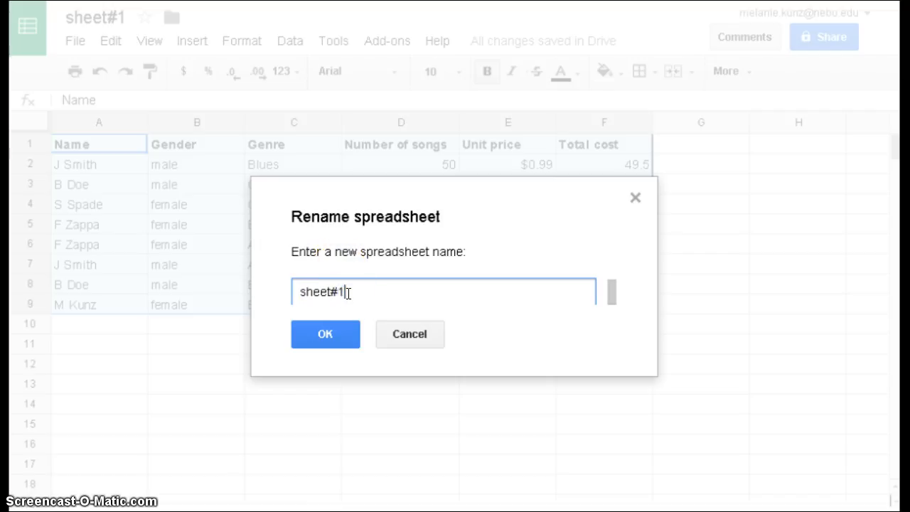
pyautogui.press('BackSpace')
pyautogui.write('2')
pyautogui.click(347, 330)
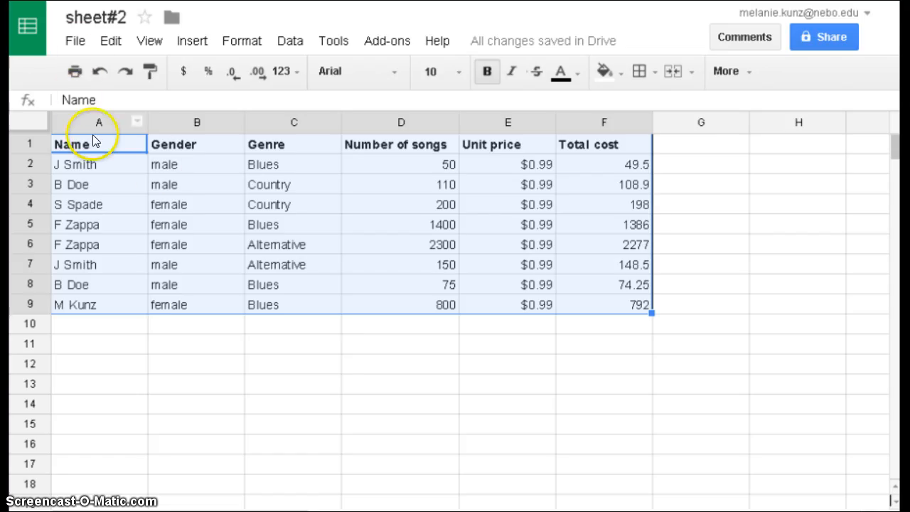
# Open the print settings and choose to print only the selection
pyautogui.click(82, 68)
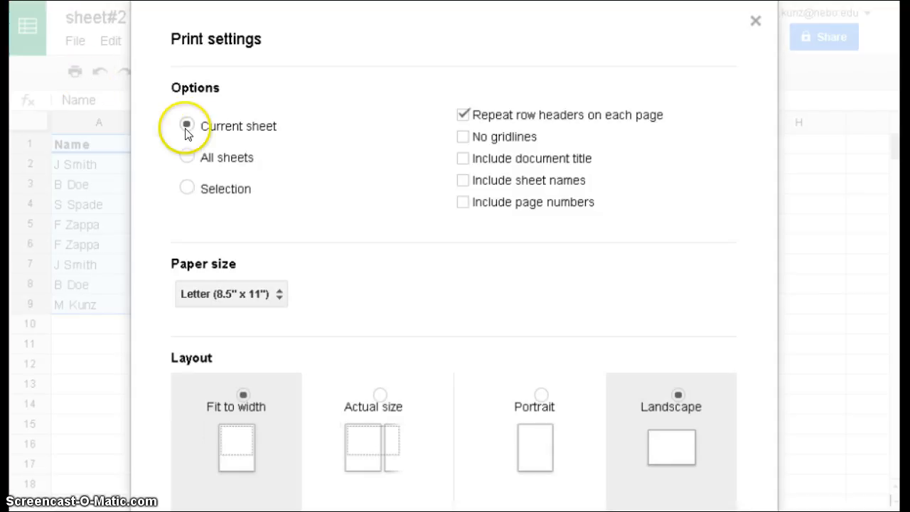
pyautogui.click(187, 186)
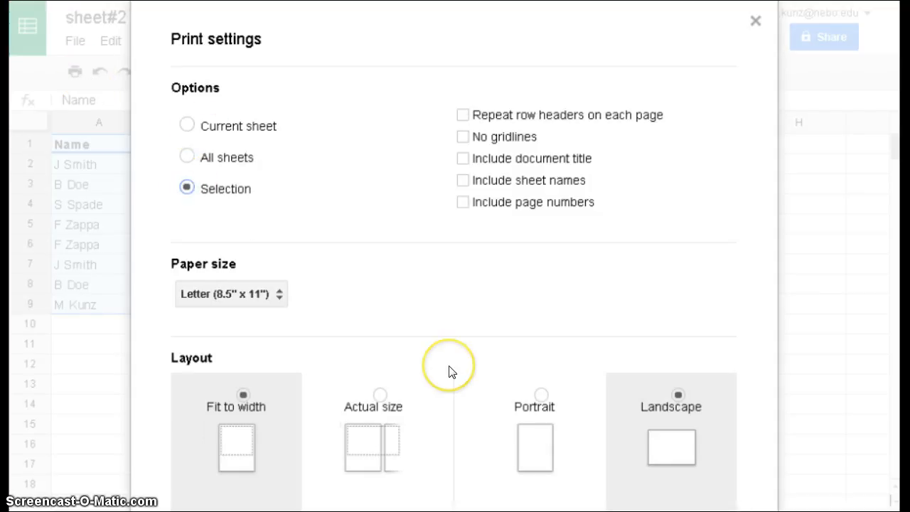